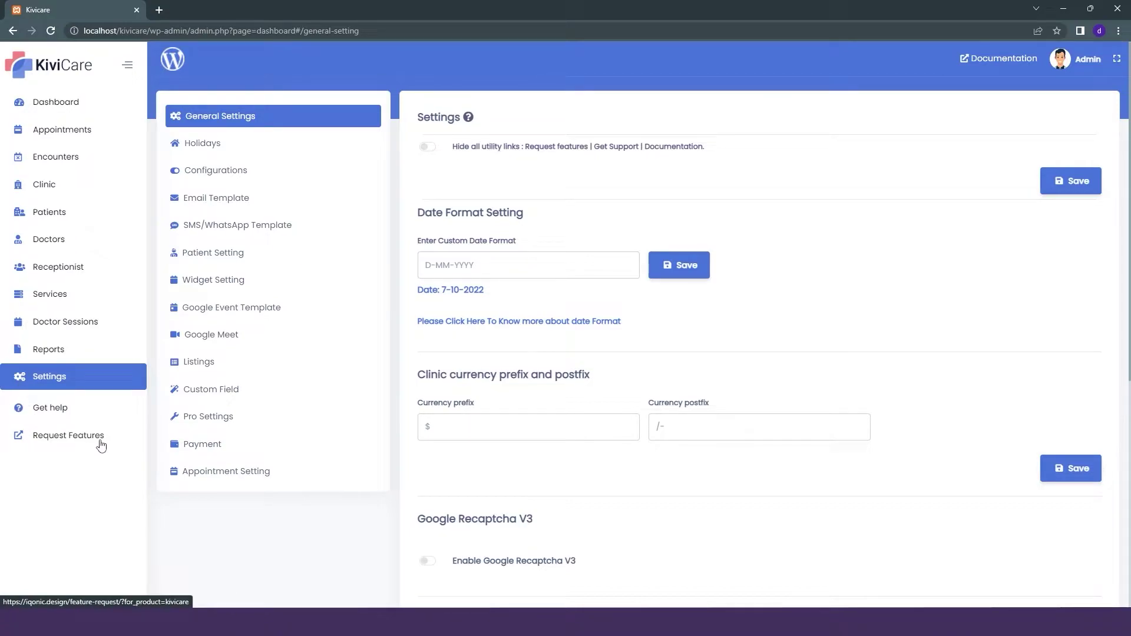
Toggle hiding of the utility links on, then back off
{"action": "left_click", "coordinate": [432, 149]}
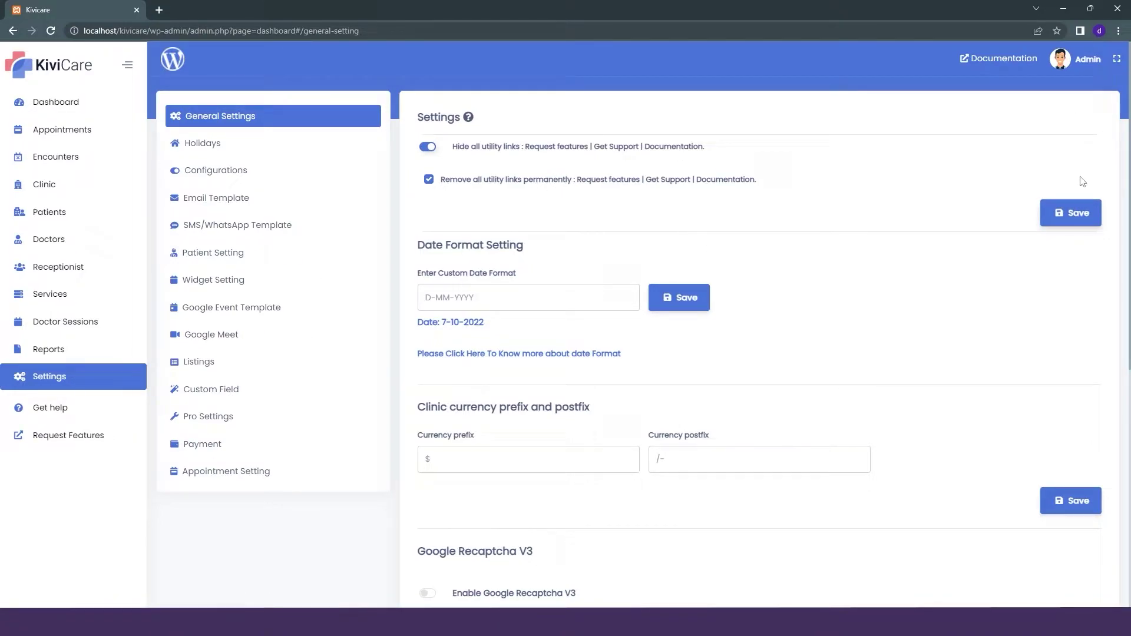
{"action": "left_click", "coordinate": [432, 151]}
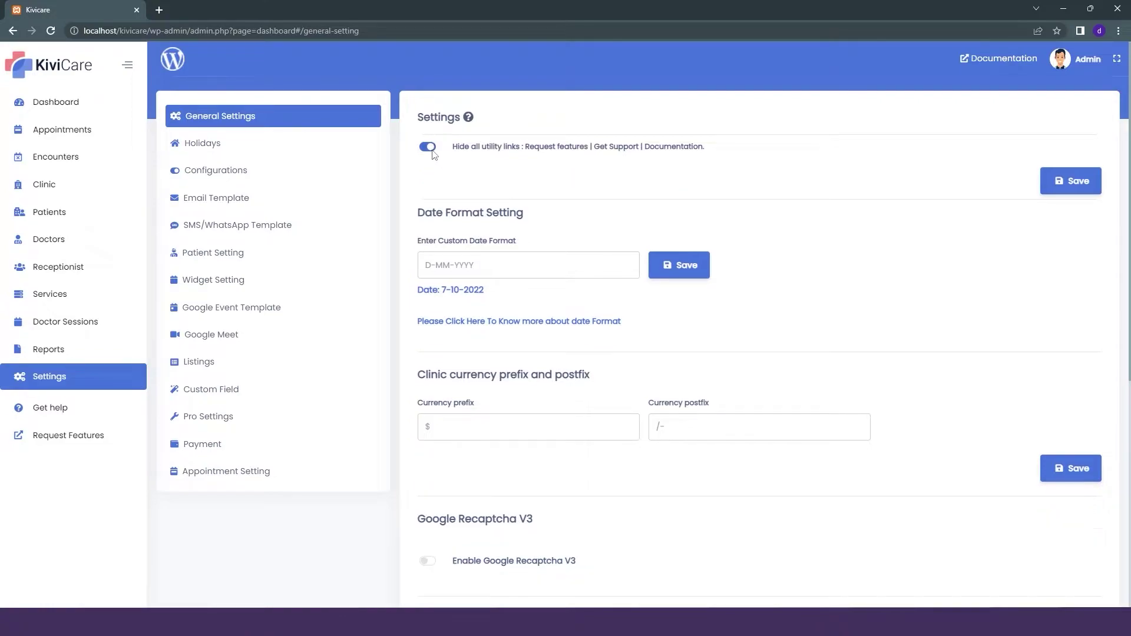
{"action": "left_click", "coordinate": [429, 147]}
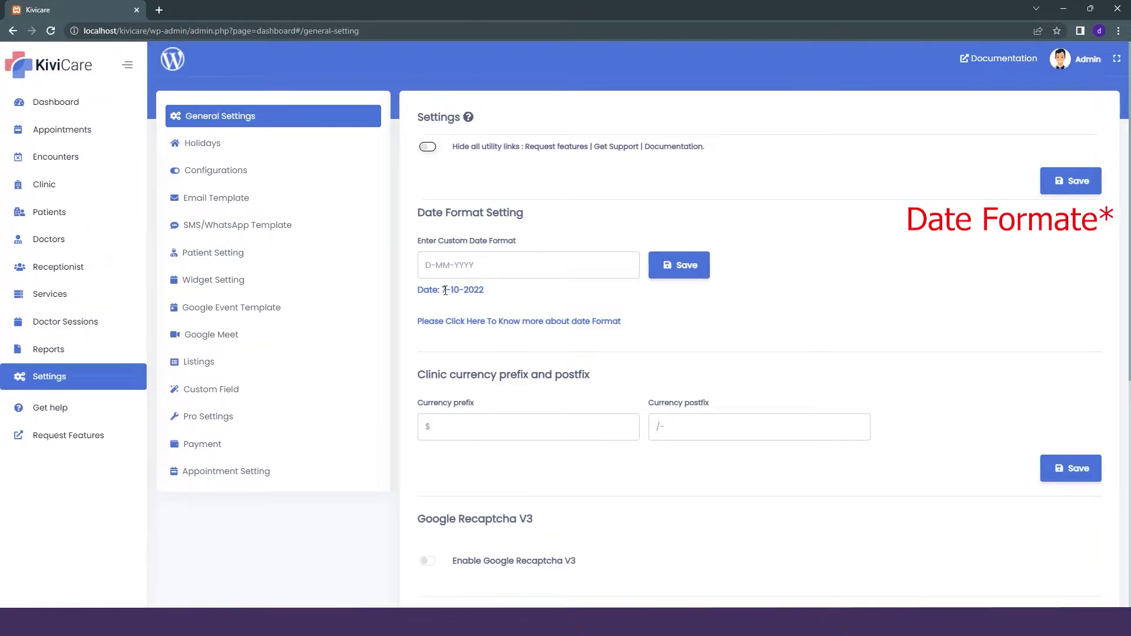
Open the moment.js date format reference page and skim it
{"action": "left_click", "coordinate": [547, 321]}
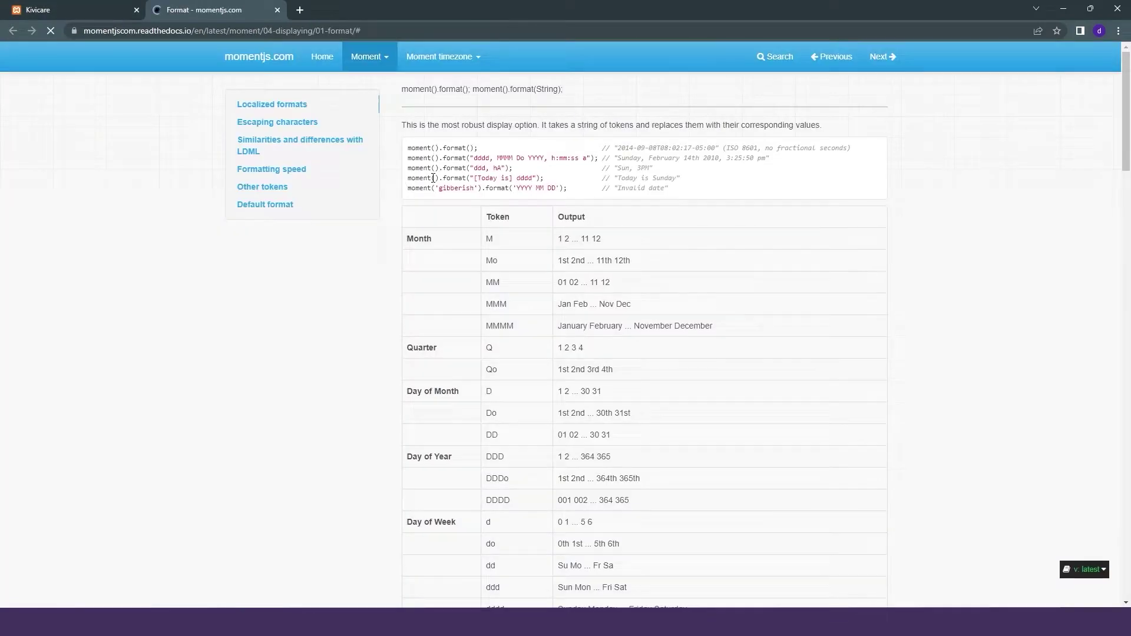
{"action": "scroll", "coordinate": [564, 317], "scroll_direction": "down", "scroll_amount": 2}
{"action": "scroll", "coordinate": [564, 317], "scroll_direction": "down", "scroll_amount": 5}
{"action": "scroll", "coordinate": [564, 317], "scroll_direction": "up", "scroll_amount": 8}
Replace the custom date format with YYYY-MM-DD and save it
{"action": "left_click", "coordinate": [70, 9]}
{"action": "left_click", "coordinate": [428, 266]}
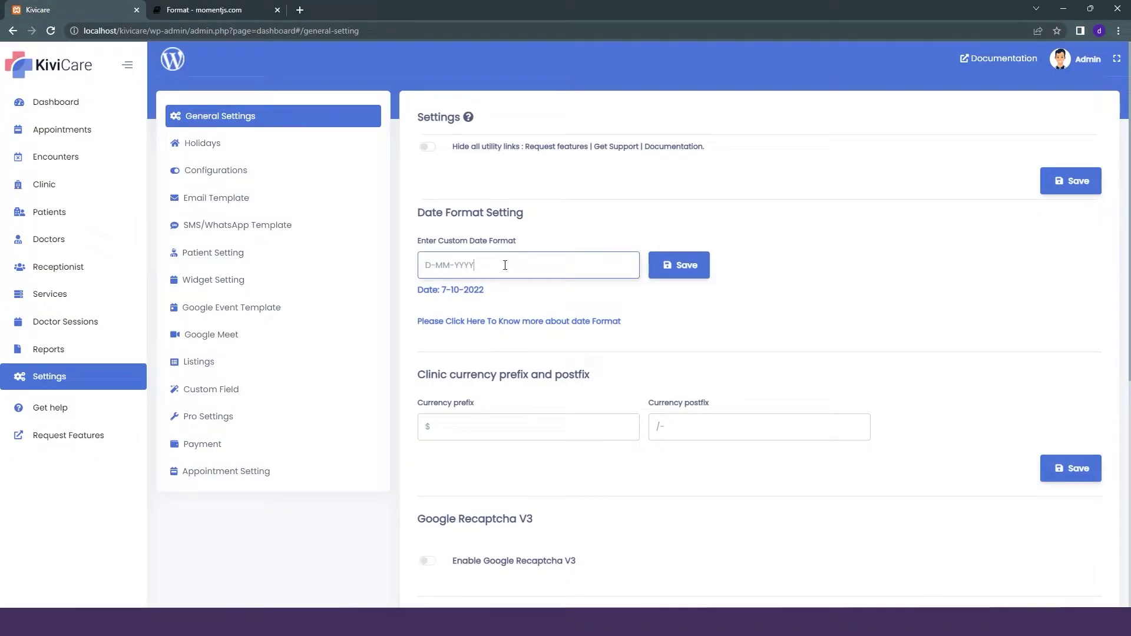
{"action": "key", "text": "ctrl+a"}
{"action": "type", "text": "YYY"}
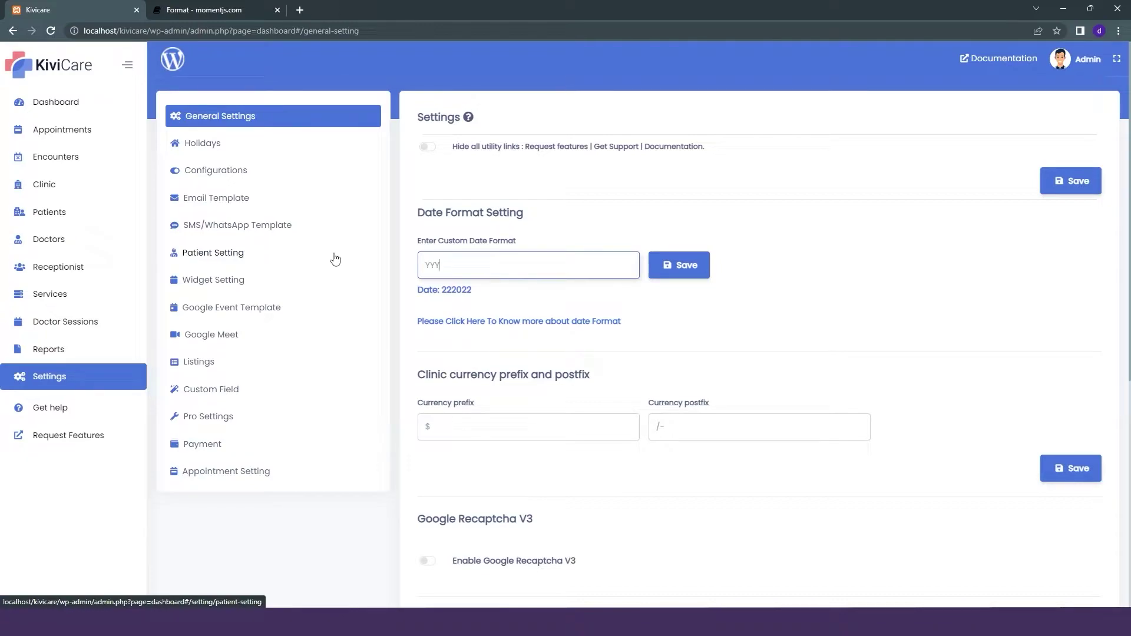
{"action": "type", "text": "Y-MM-DD"}
{"action": "left_click", "coordinate": [664, 266]}
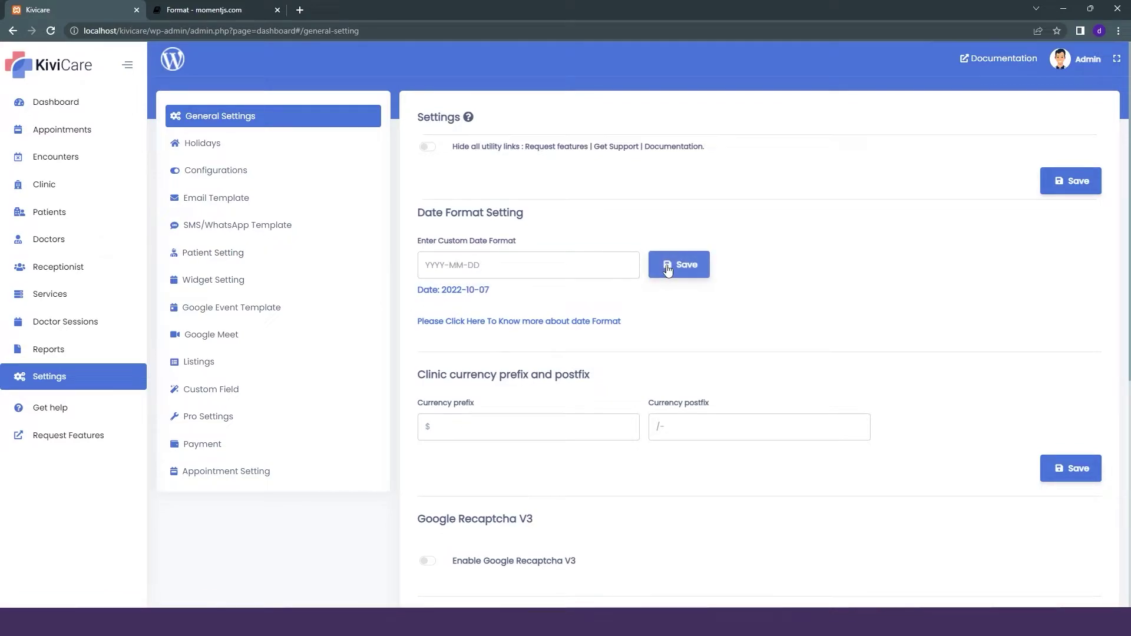
On the public booking page, choose the Demo Servie service and a date
{"action": "key", "text": "alt+Tab"}
{"action": "scroll", "coordinate": [705, 495], "scroll_direction": "down", "scroll_amount": 3}
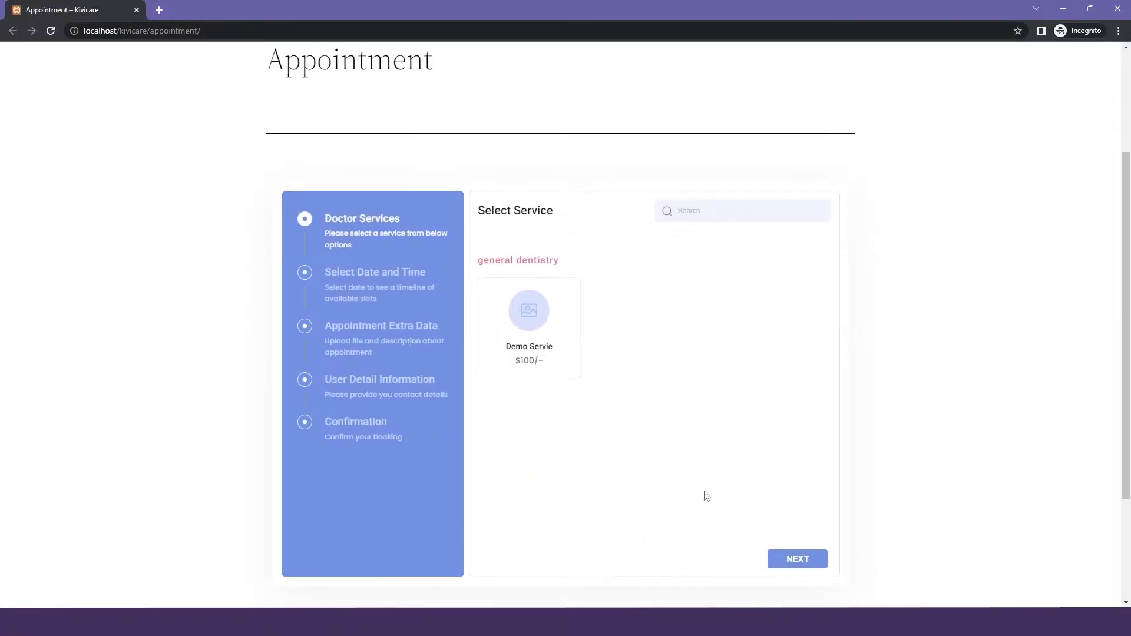
{"action": "left_click", "coordinate": [574, 344]}
{"action": "left_click", "coordinate": [606, 326]}
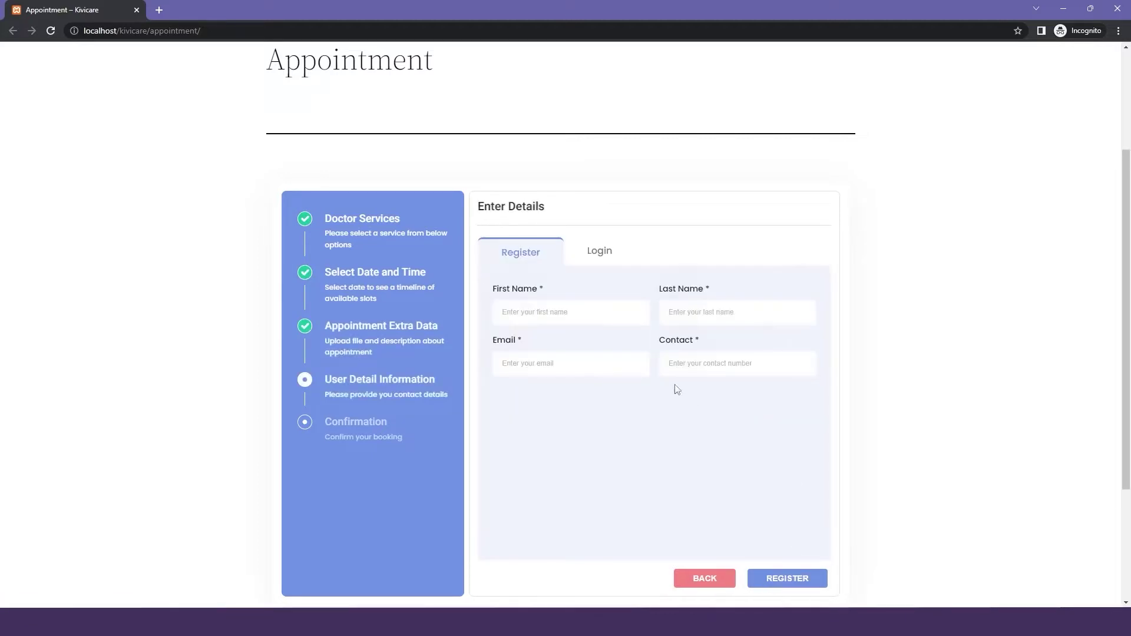
Register a new patient using saved first name, last name, e-mail and contact number
{"action": "left_click", "coordinate": [787, 578]}
{"action": "left_click", "coordinate": [599, 251]}
{"action": "left_click", "coordinate": [521, 252]}
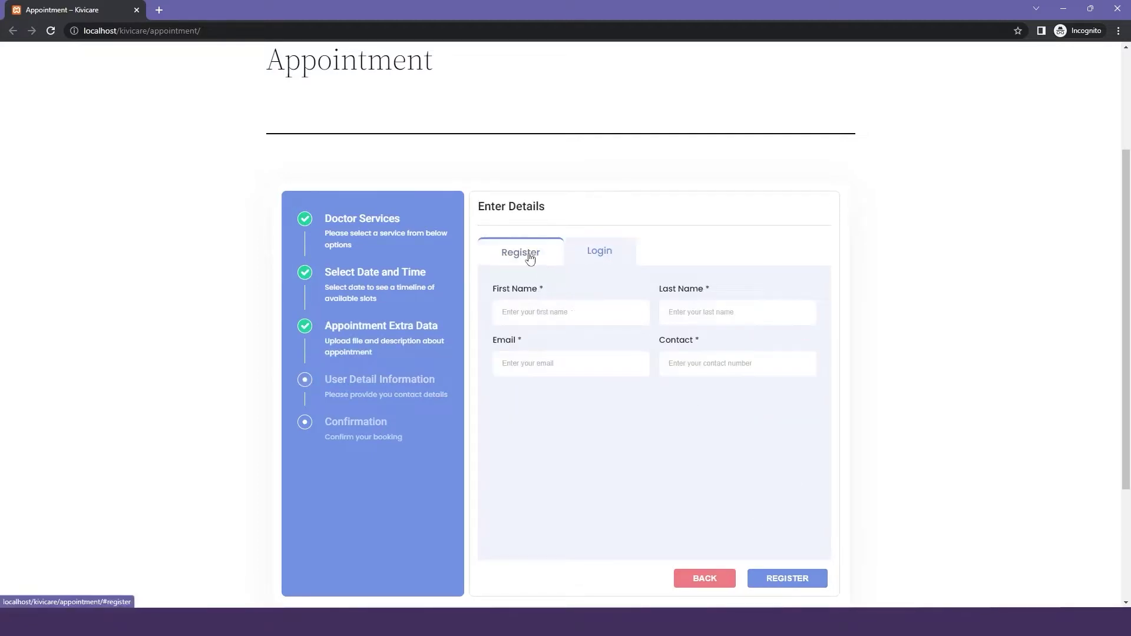
{"action": "left_click", "coordinate": [564, 313]}
{"action": "left_click", "coordinate": [567, 366]}
{"action": "left_click", "coordinate": [737, 313]}
{"action": "left_click", "coordinate": [747, 347]}
{"action": "left_click", "coordinate": [566, 363]}
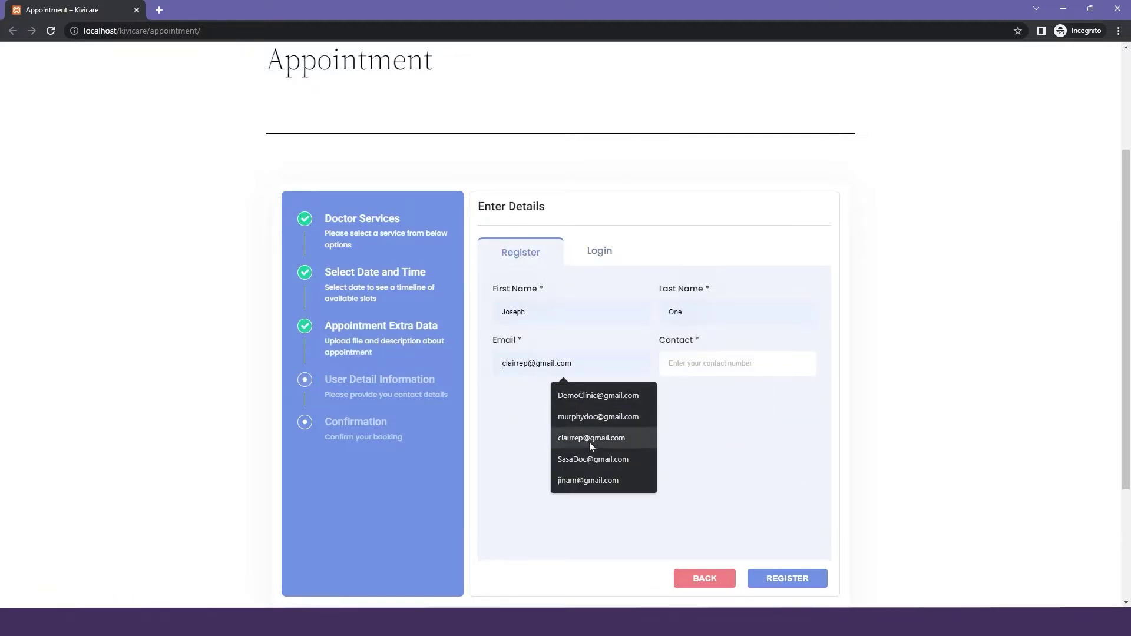
{"action": "left_click", "coordinate": [611, 411]}
{"action": "left_click", "coordinate": [726, 363]}
{"action": "left_click", "coordinate": [747, 396]}
{"action": "left_click", "coordinate": [788, 578]}
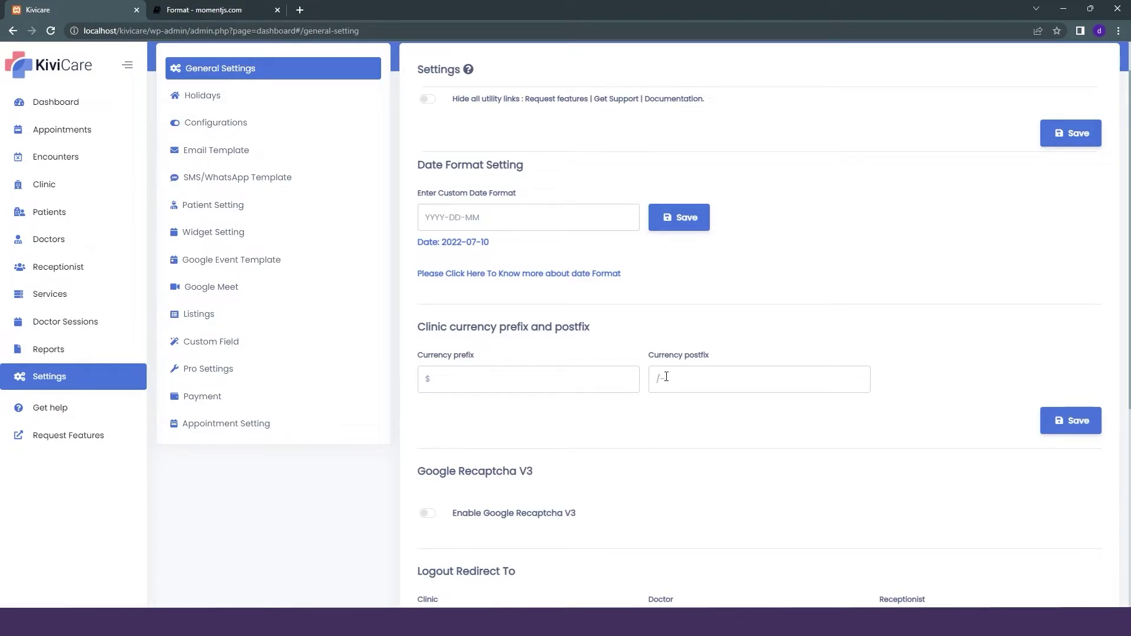
Change the currency prefix from $ to # and save it
{"action": "double_click", "coordinate": [528, 376]}
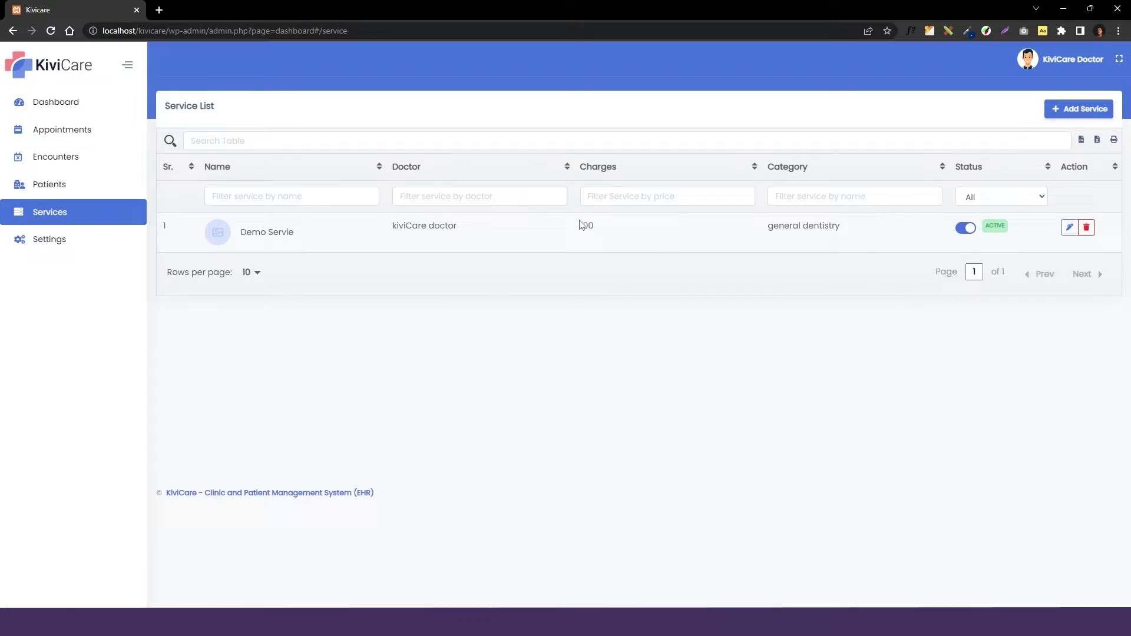
{"action": "left_click", "coordinate": [1069, 228]}
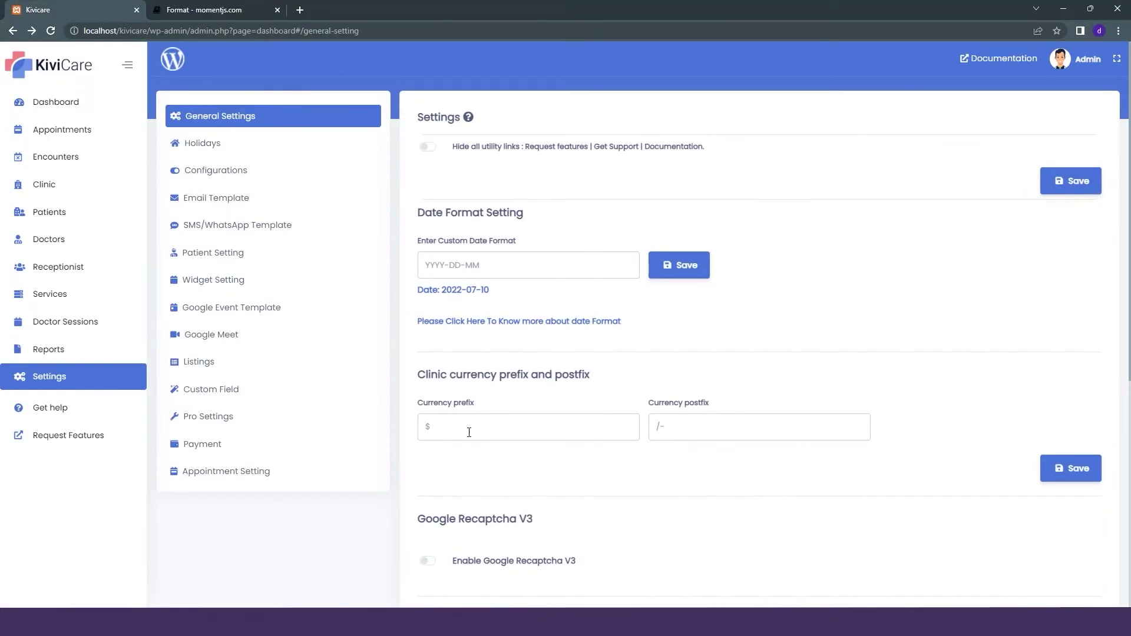
{"action": "double_click", "coordinate": [469, 432]}
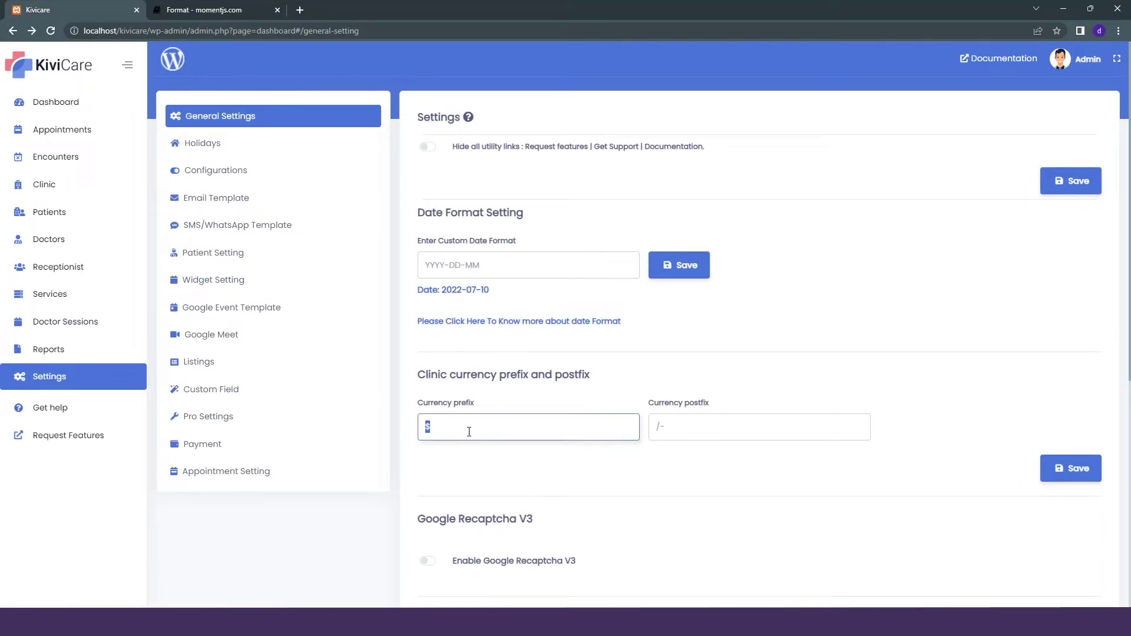
{"action": "left_click", "coordinate": [1055, 456]}
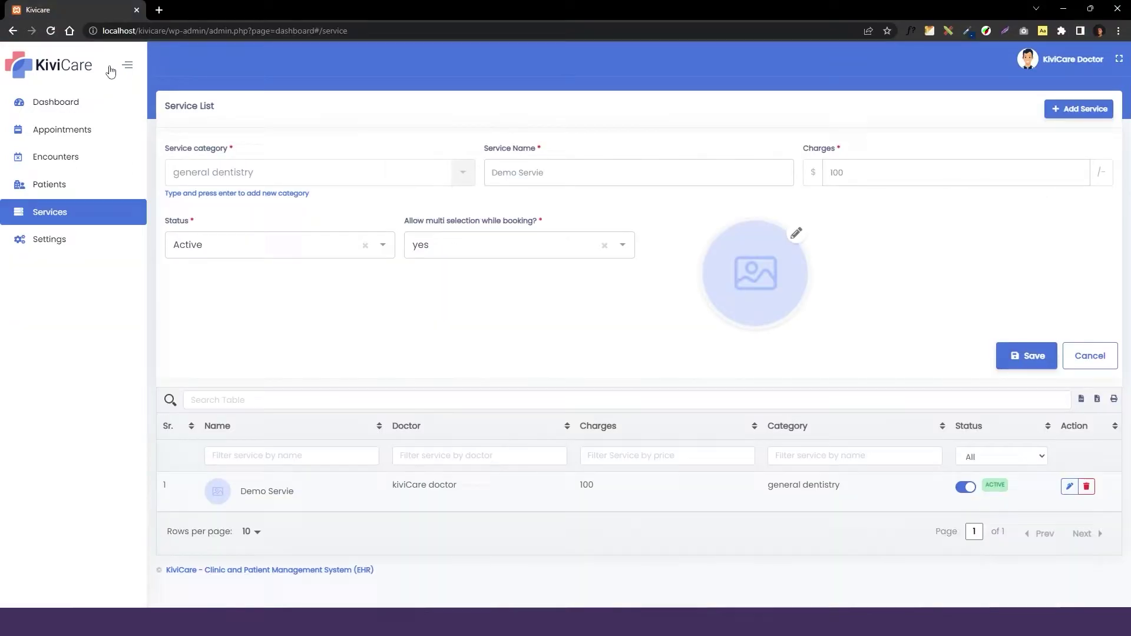
Reload the doctor's Services page and edit Demo Servie to see the #100 charge
{"action": "left_click", "coordinate": [51, 31]}
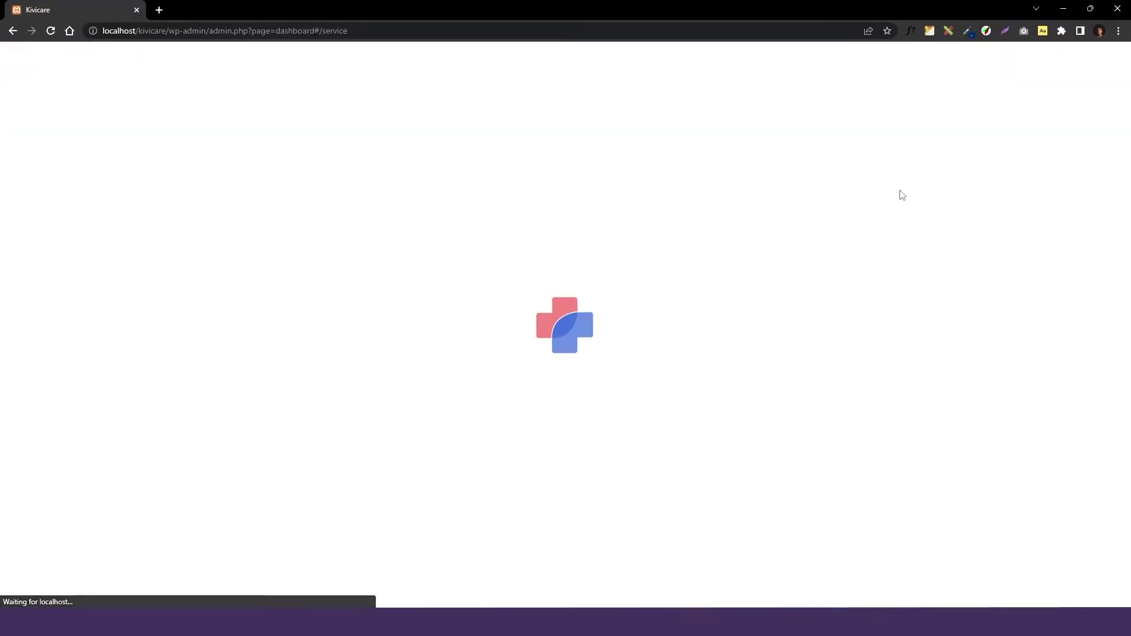
{"action": "left_click", "coordinate": [1068, 274]}
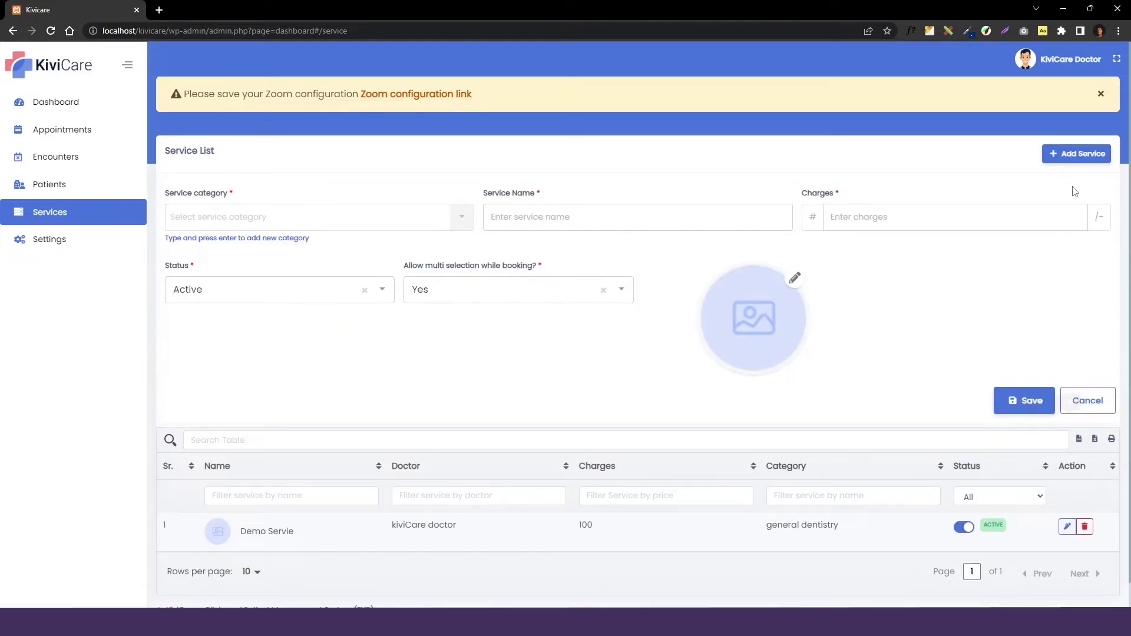
{"action": "left_click", "coordinate": [1104, 93]}
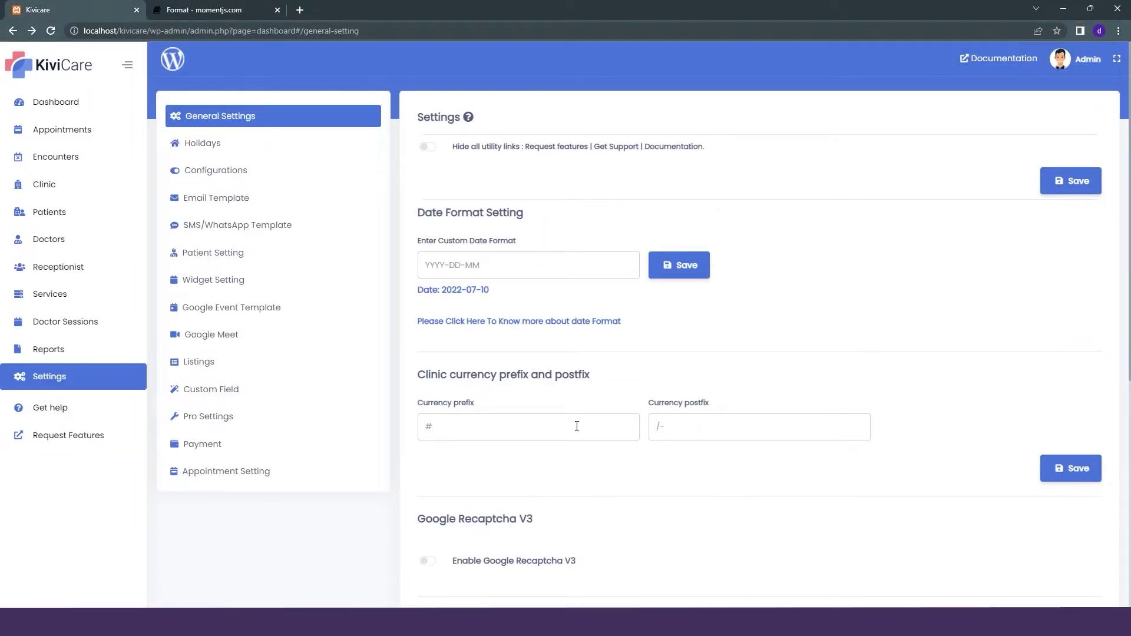
Restore the currency prefix to $ and save it
{"action": "scroll", "coordinate": [577, 426], "scroll_direction": "down", "scroll_amount": 1}
{"action": "double_click", "coordinate": [583, 410]}
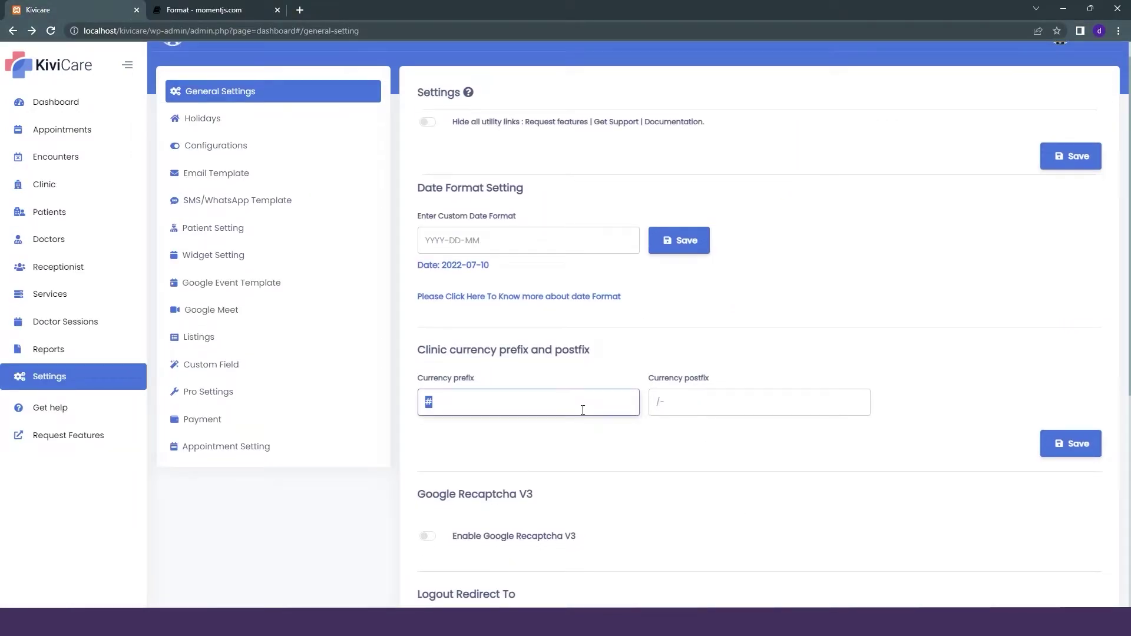
{"action": "left_click", "coordinate": [1046, 443]}
Switch on Enable Google Recaptcha V3
{"action": "scroll", "coordinate": [927, 450], "scroll_direction": "down", "scroll_amount": 2}
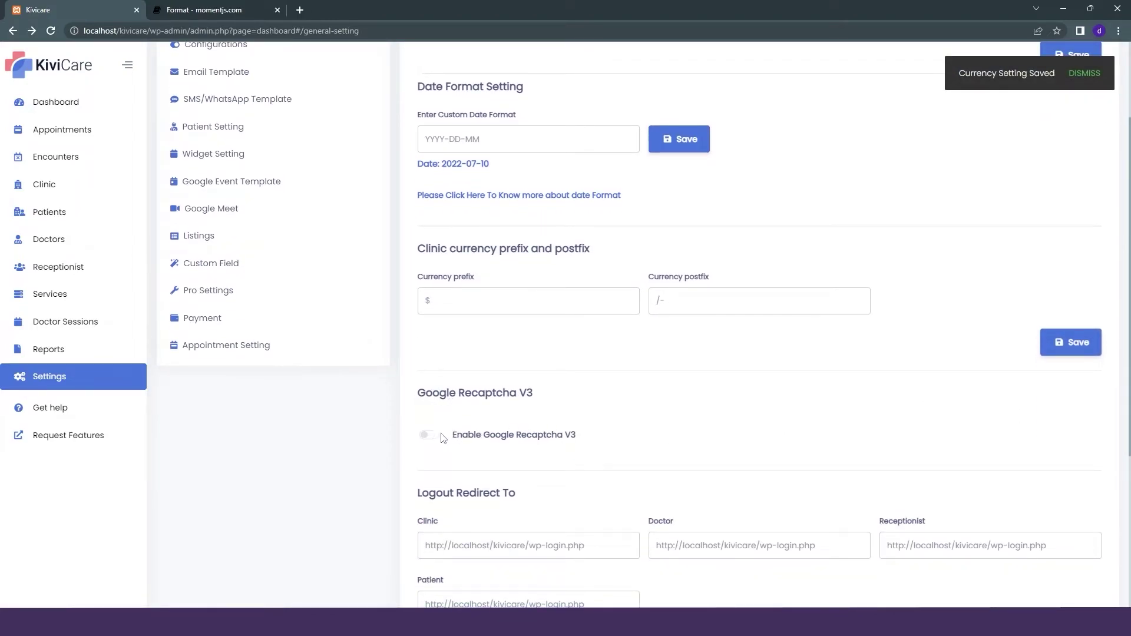
{"action": "scroll", "coordinate": [429, 252], "scroll_direction": "down", "scroll_amount": 3}
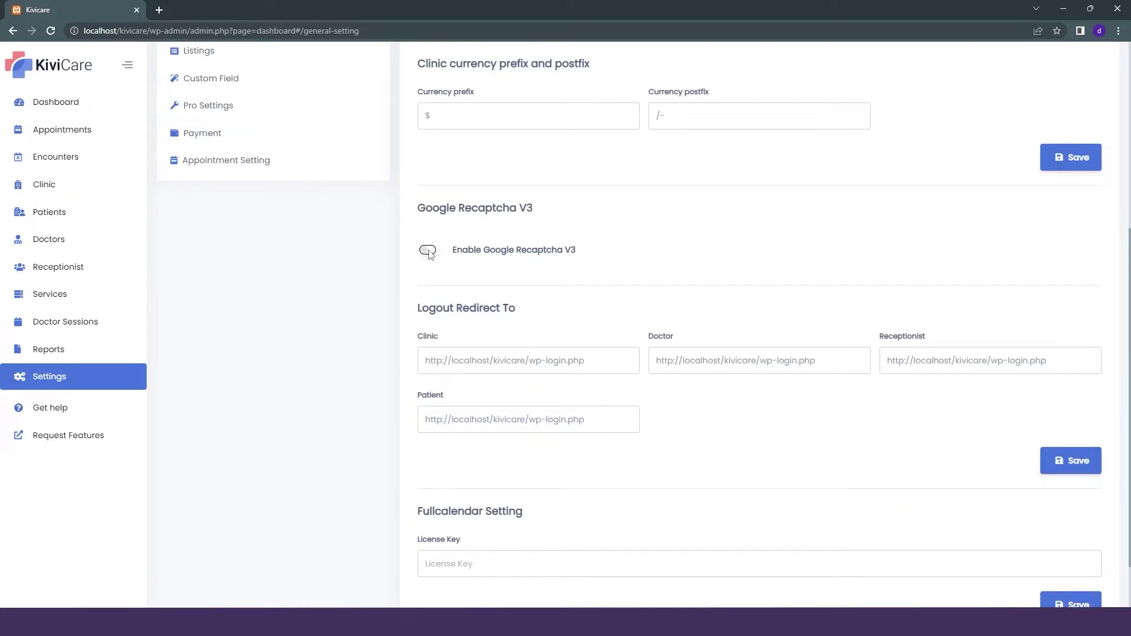
{"action": "left_click", "coordinate": [428, 251]}
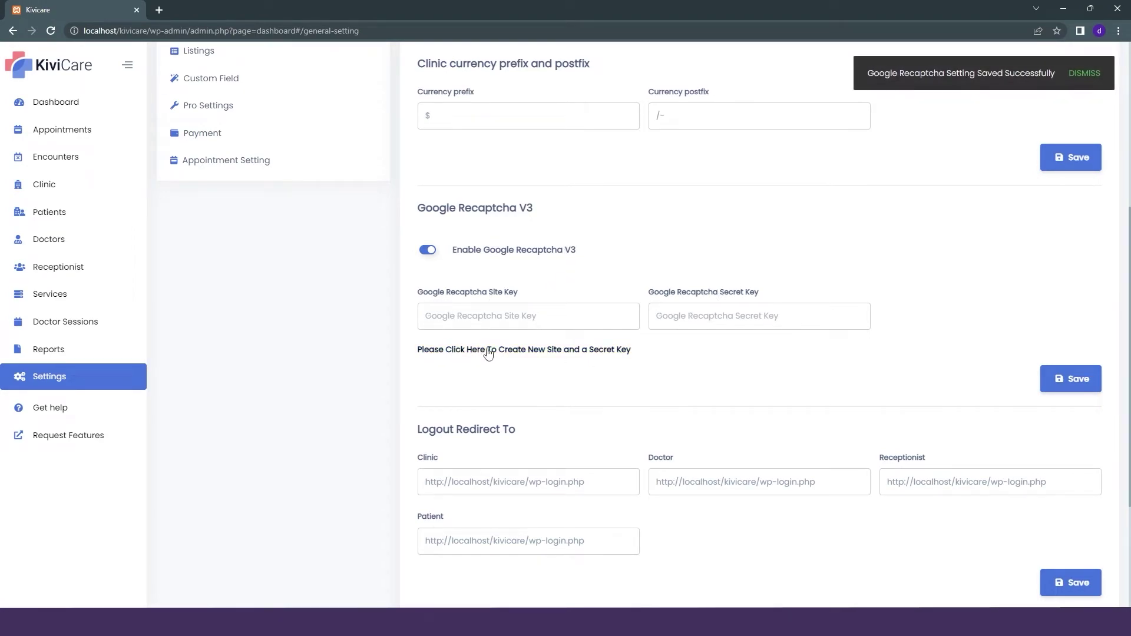
Start a new reCAPTCHA site labelled 'kivicare' with type reCAPTCHA v3
{"action": "left_click", "coordinate": [510, 356]}
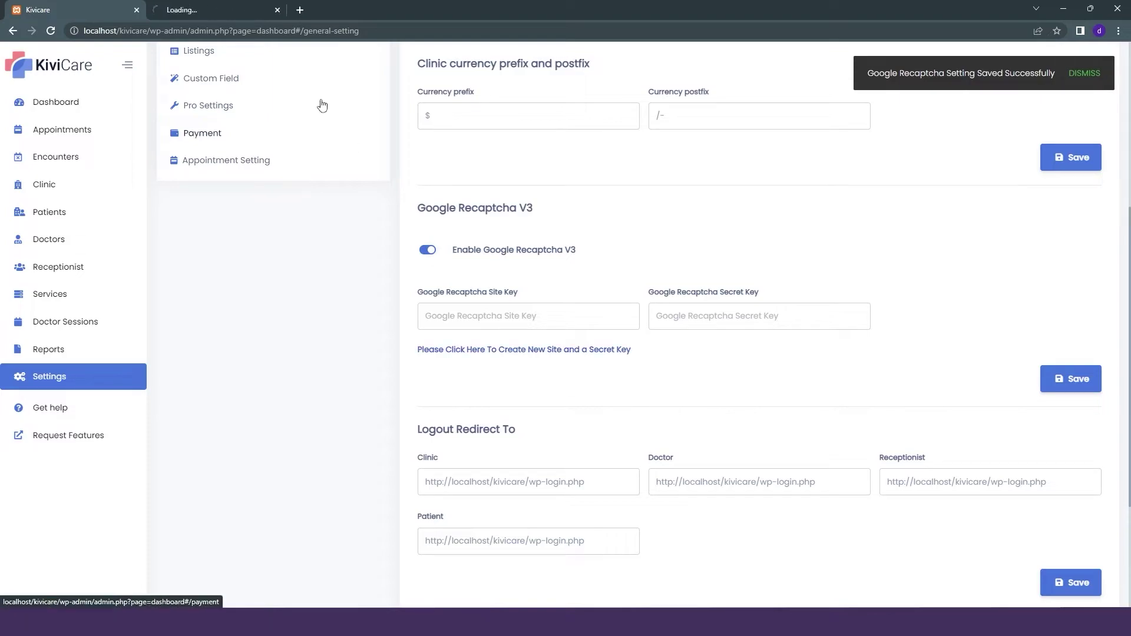
{"action": "left_click", "coordinate": [241, 7]}
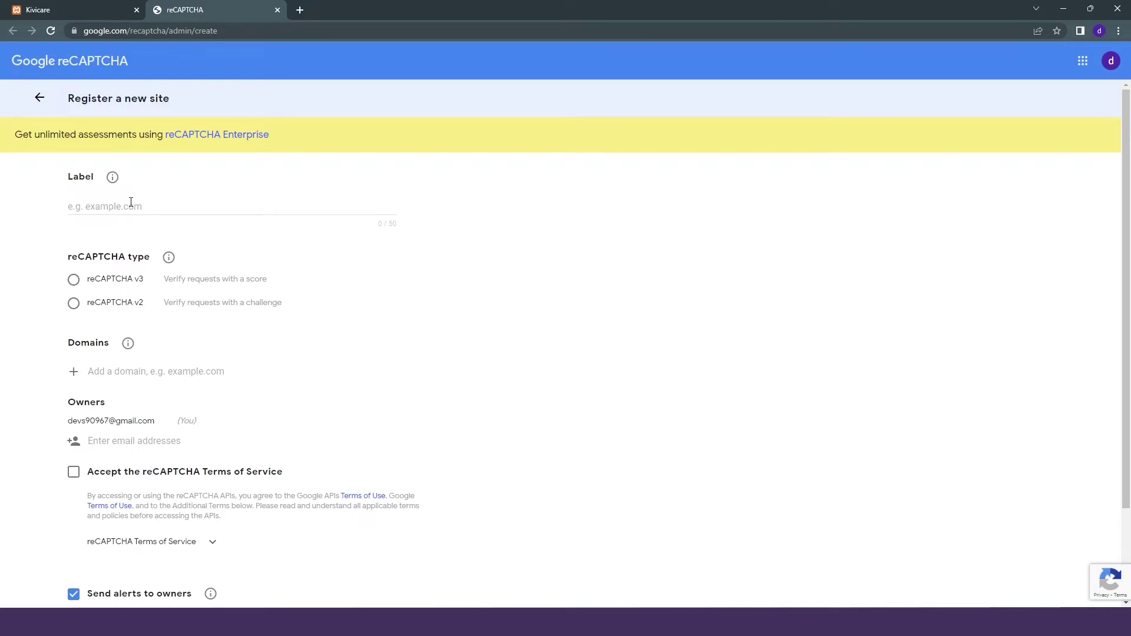
{"action": "type", "text": "kivicare"}
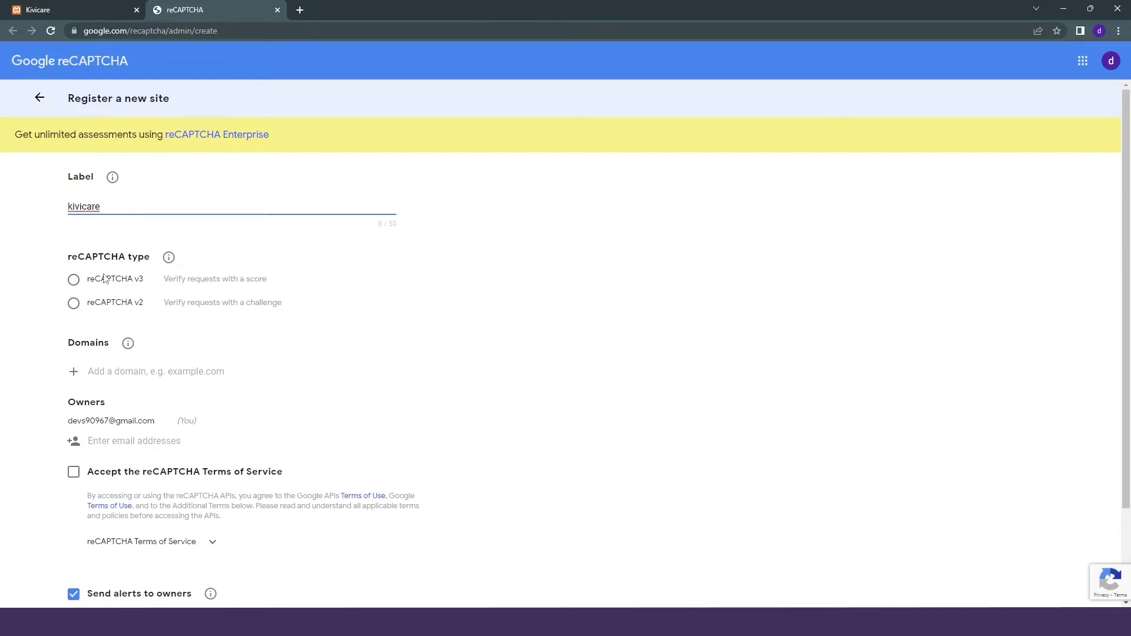
{"action": "left_click", "coordinate": [74, 281]}
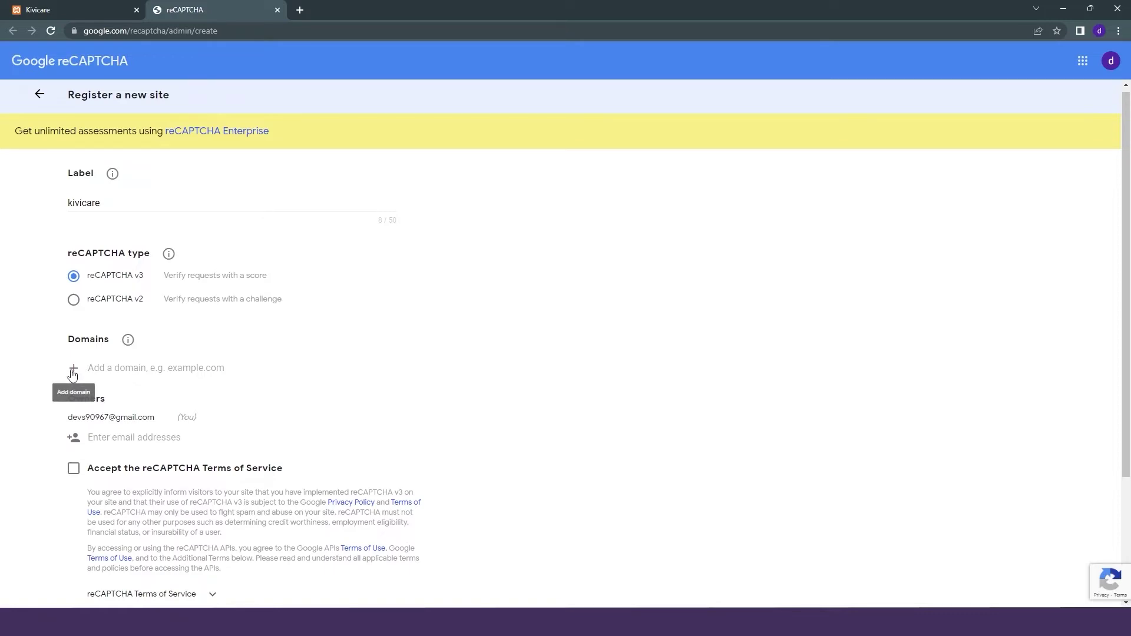
Add localhost as the domain, accept the Terms of Service and submit
{"action": "left_click", "coordinate": [138, 370]}
{"action": "type", "text": "loca"}
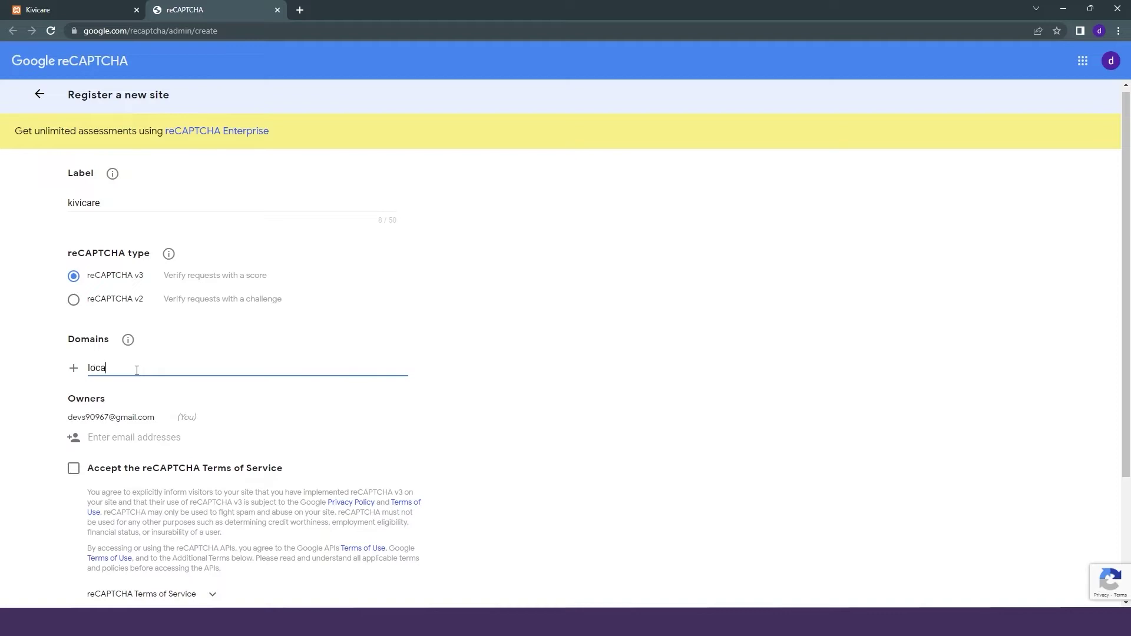
{"action": "type", "text": "lhost"}
{"action": "key", "text": "Return"}
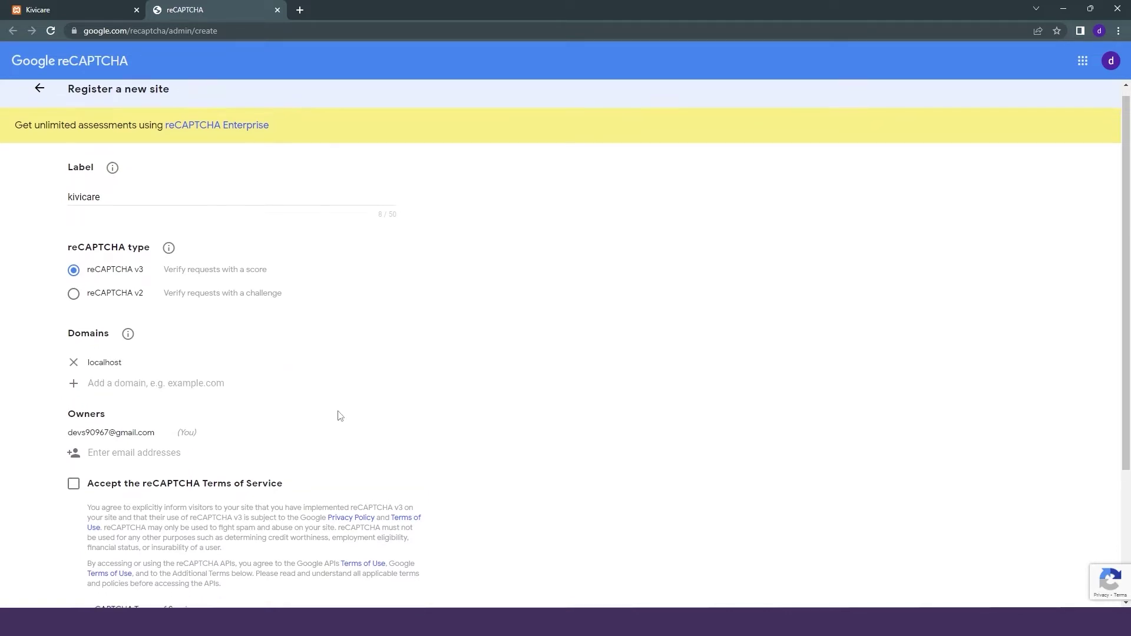
{"action": "scroll", "coordinate": [336, 412], "scroll_direction": "down", "scroll_amount": 1}
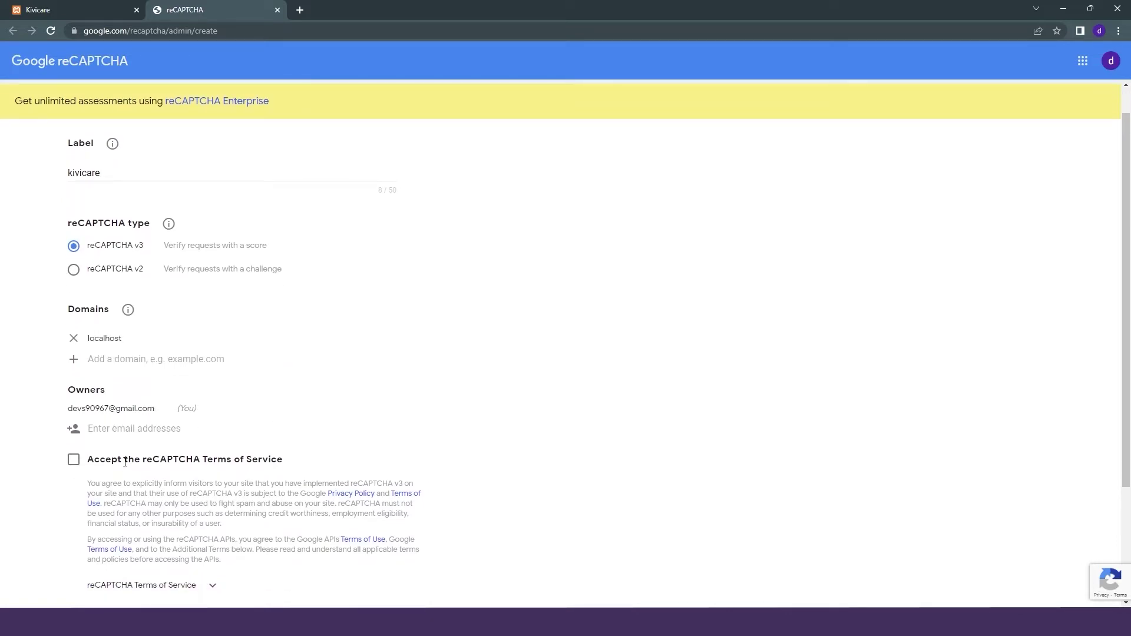
{"action": "left_click", "coordinate": [74, 460]}
{"action": "scroll", "coordinate": [528, 522], "scroll_direction": "down", "scroll_amount": 3}
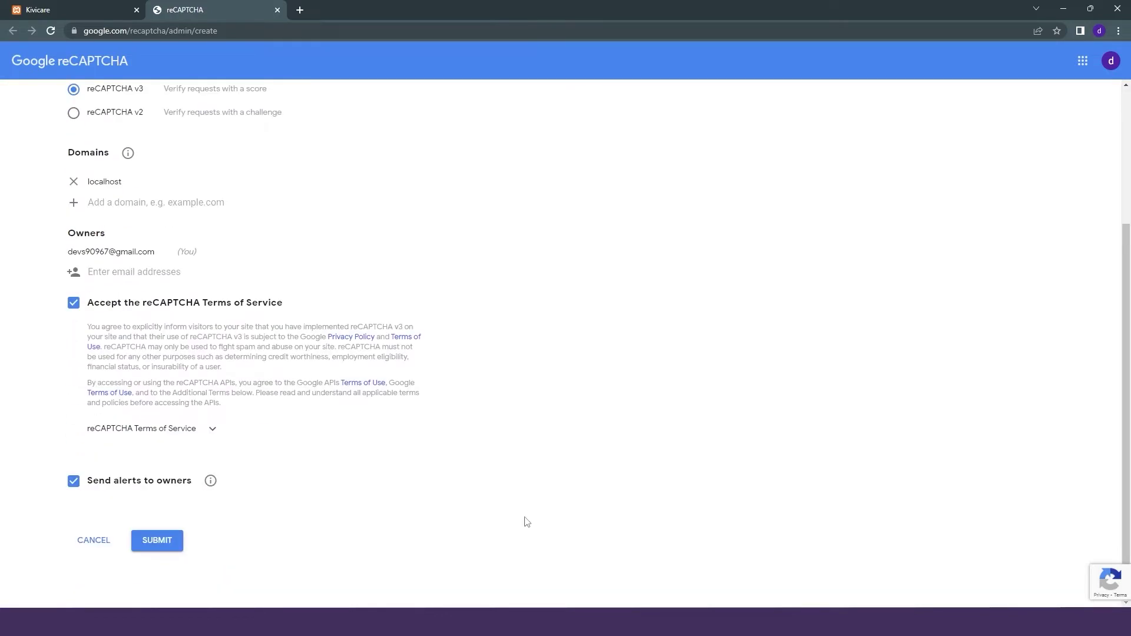
{"action": "left_click", "coordinate": [171, 541]}
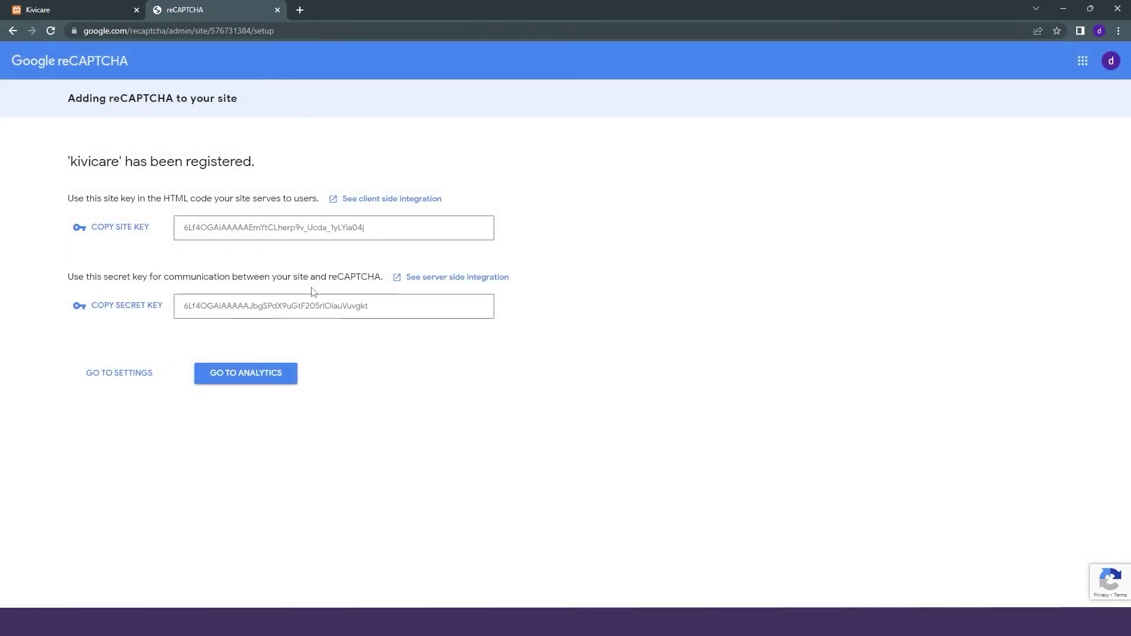
Copy the new site key into KiviCare's Recaptcha Site Key field
{"action": "left_click", "coordinate": [140, 236]}
{"action": "key", "text": "ctrl+shift+Tab"}
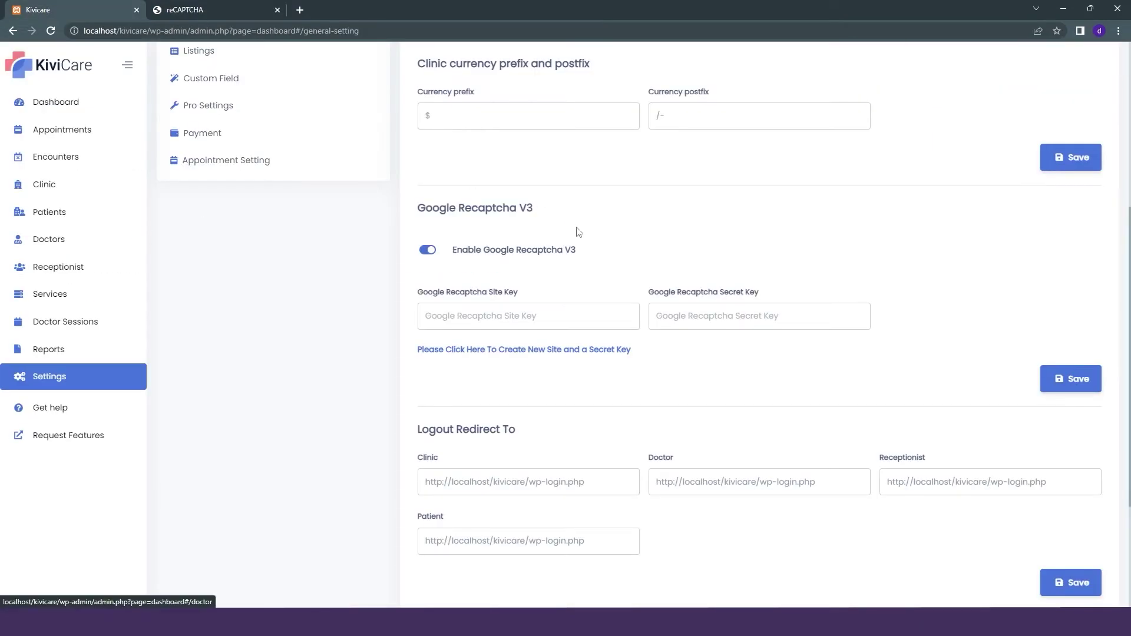
{"action": "left_click", "coordinate": [505, 324]}
{"action": "key", "text": "ctrl+v"}
Copy the secret key into the Secret Key field and save the Recaptcha settings
{"action": "key", "text": "ctrl+Tab"}
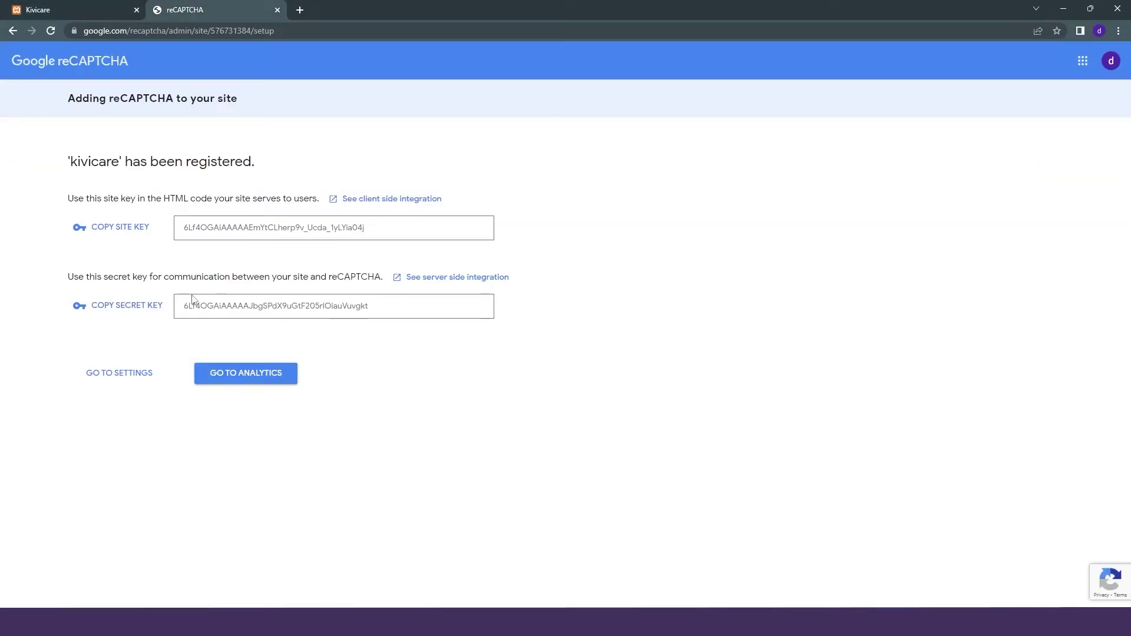
{"action": "left_click", "coordinate": [150, 308]}
{"action": "key", "text": "ctrl+shift+Tab"}
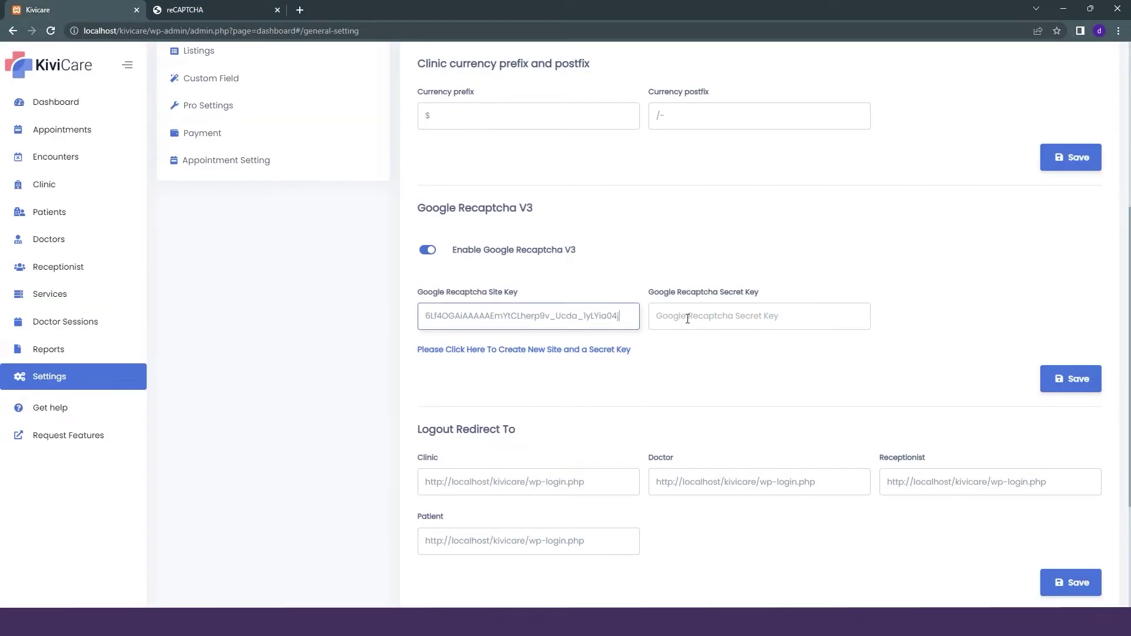
{"action": "left_click", "coordinate": [688, 319]}
{"action": "key", "text": "ctrl+v"}
{"action": "left_click", "coordinate": [1074, 385]}
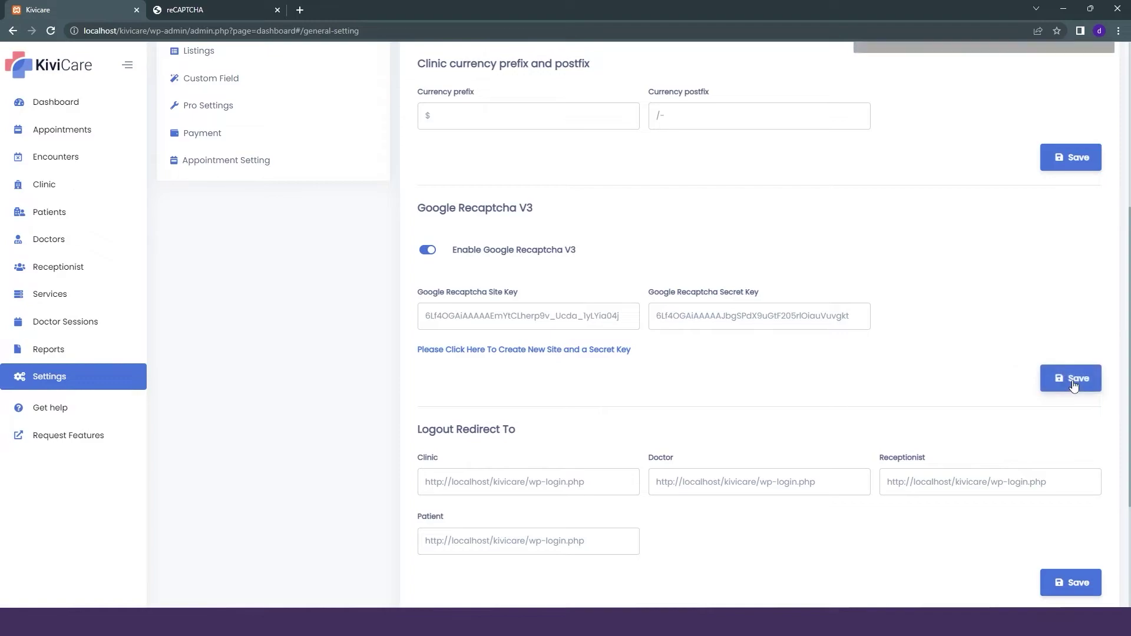
{"action": "key", "text": "alt+Tab"}
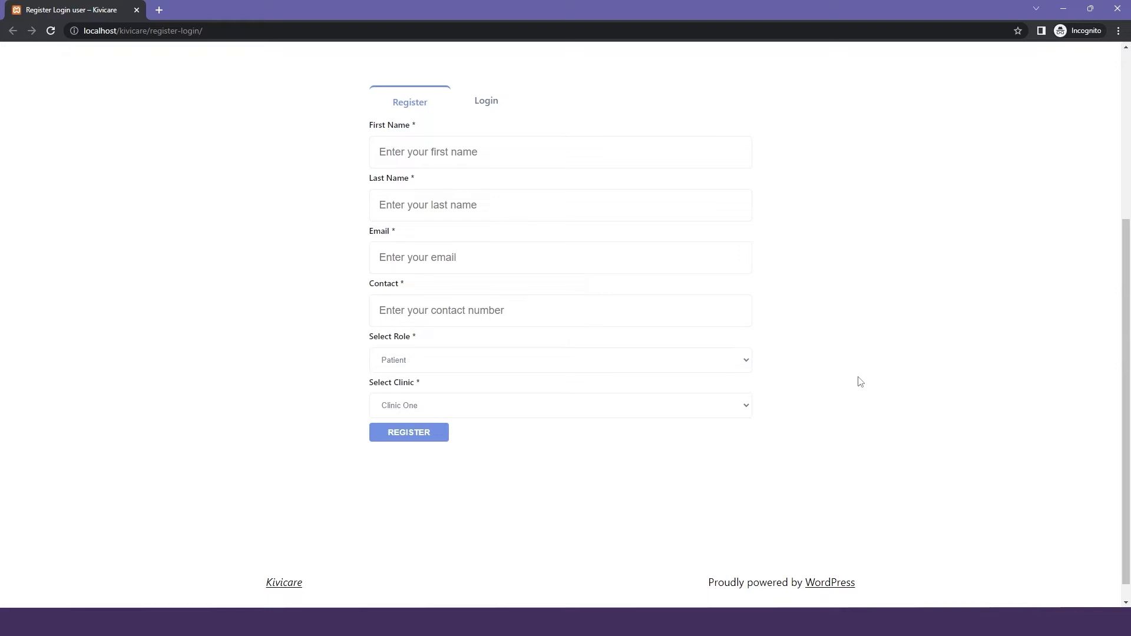
Reload the register/login page in the private window to show the reCAPTCHA badge
{"action": "key", "text": "F5"}
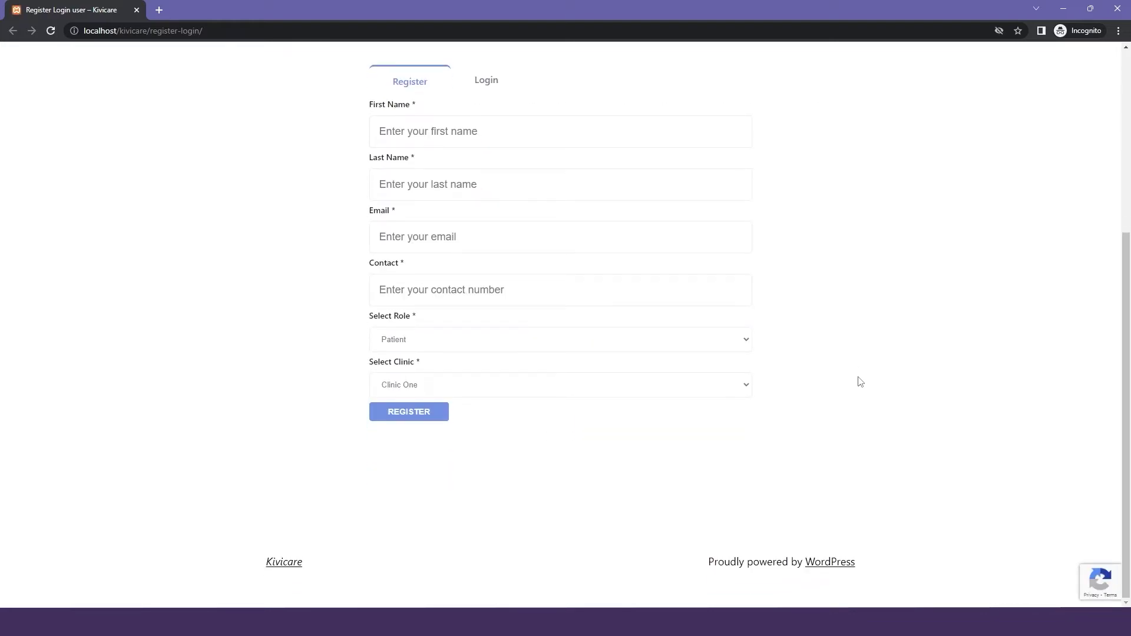
{"action": "mouse_move", "coordinate": [1033, 576]}
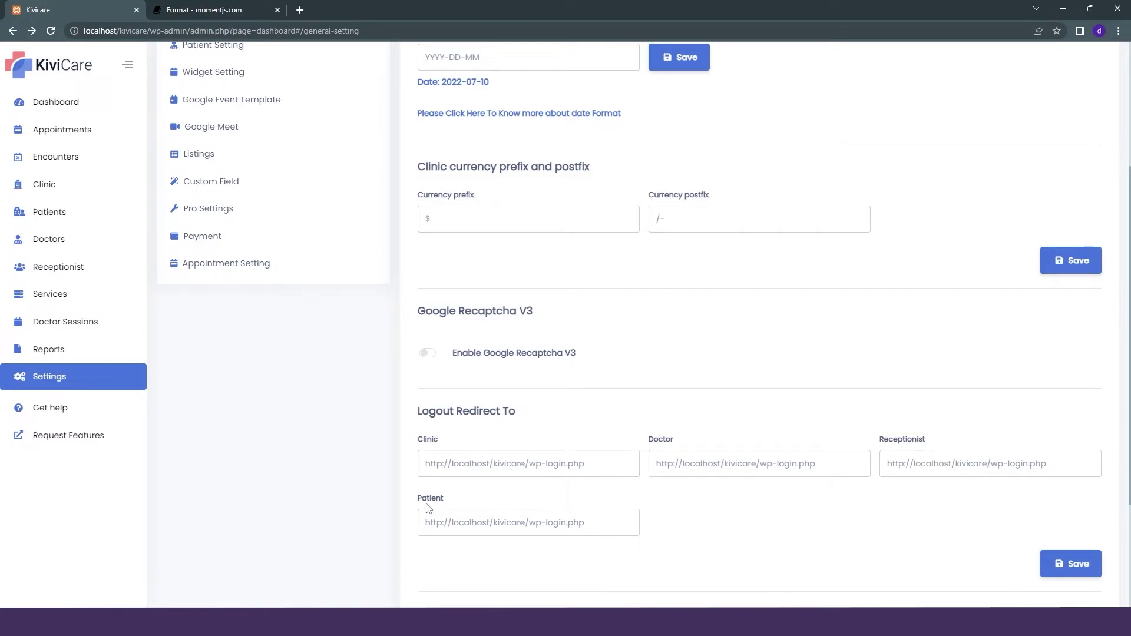
{"action": "scroll", "coordinate": [429, 508], "scroll_direction": "down", "scroll_amount": 1}
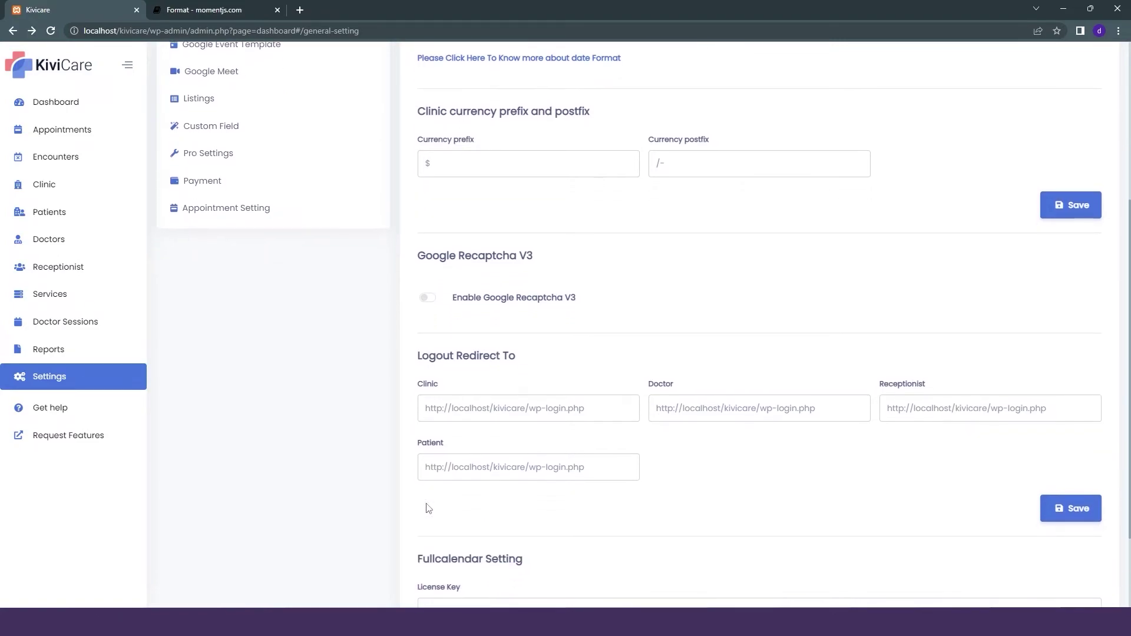
{"action": "left_click", "coordinate": [505, 416]}
{"action": "triple_click", "coordinate": [504, 416]}
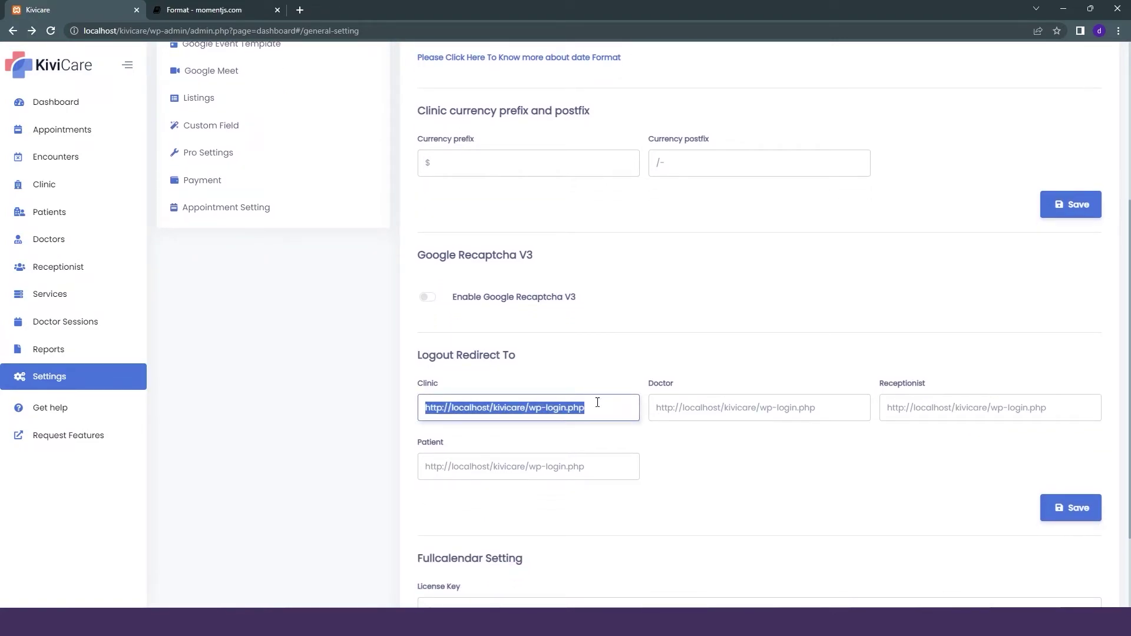
{"action": "triple_click", "coordinate": [693, 418]}
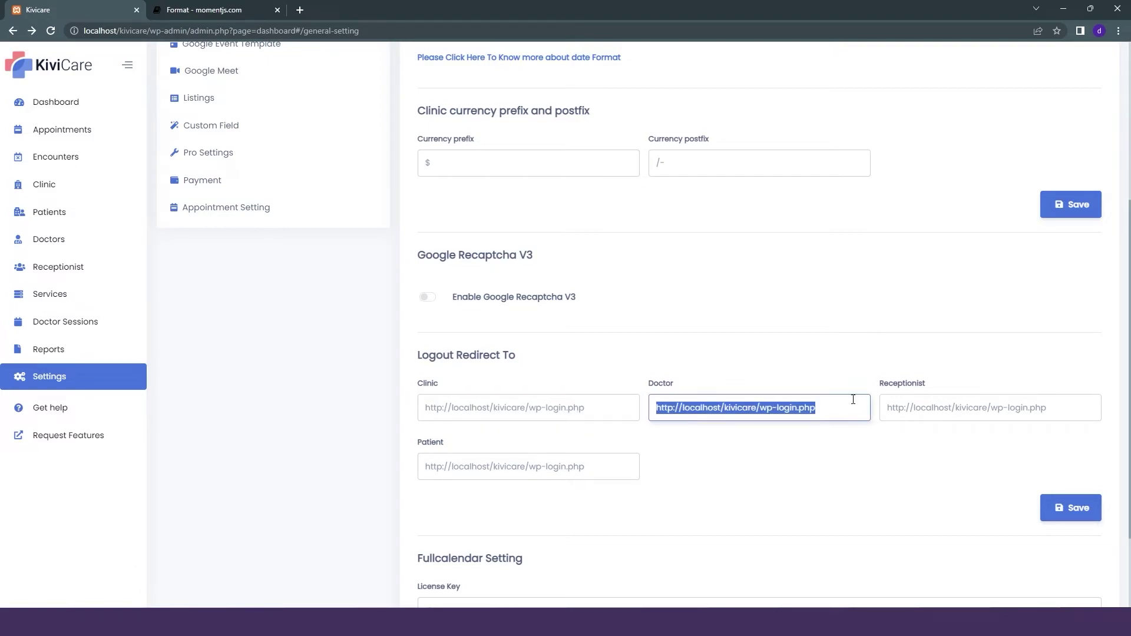
{"action": "triple_click", "coordinate": [975, 408]}
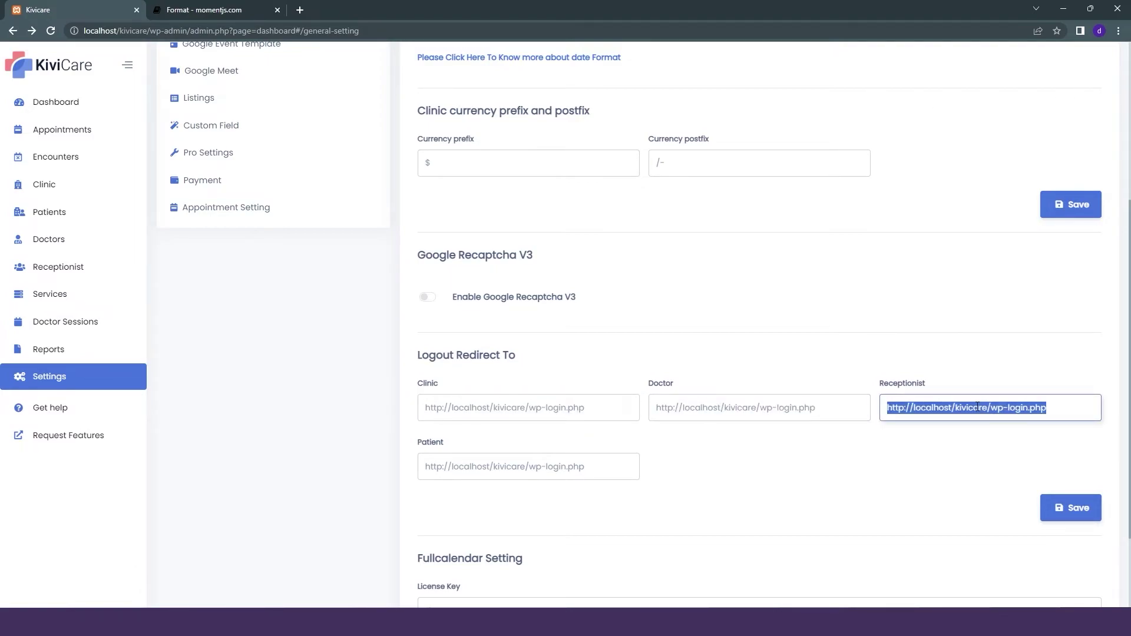
{"action": "left_click", "coordinate": [527, 467]}
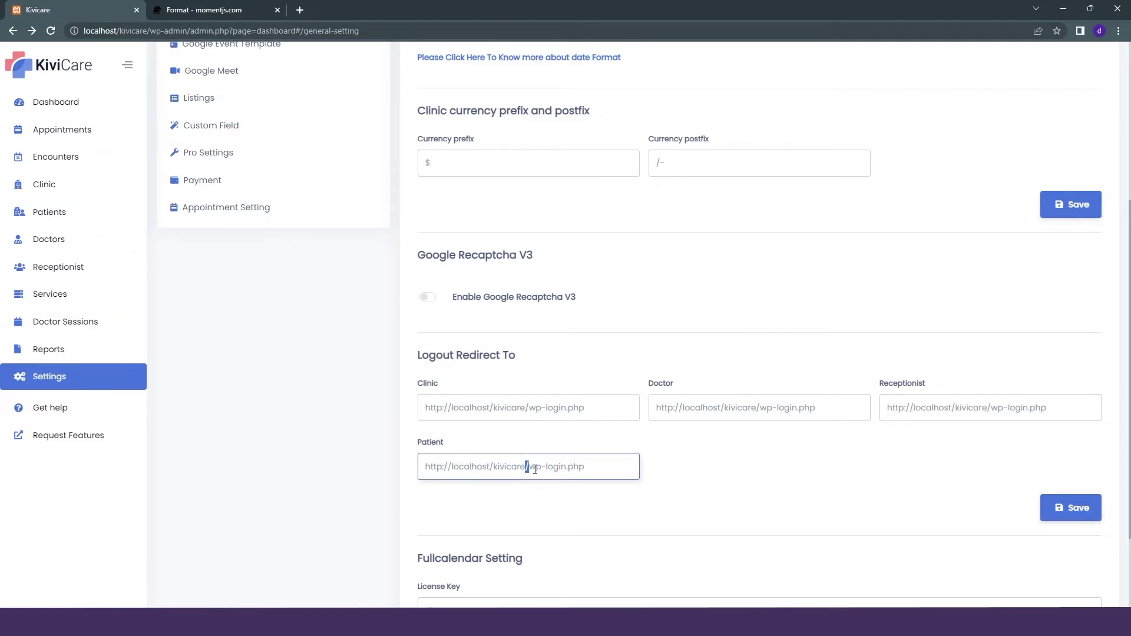
{"action": "left_click", "coordinate": [565, 469]}
{"action": "left_click", "coordinate": [565, 409]}
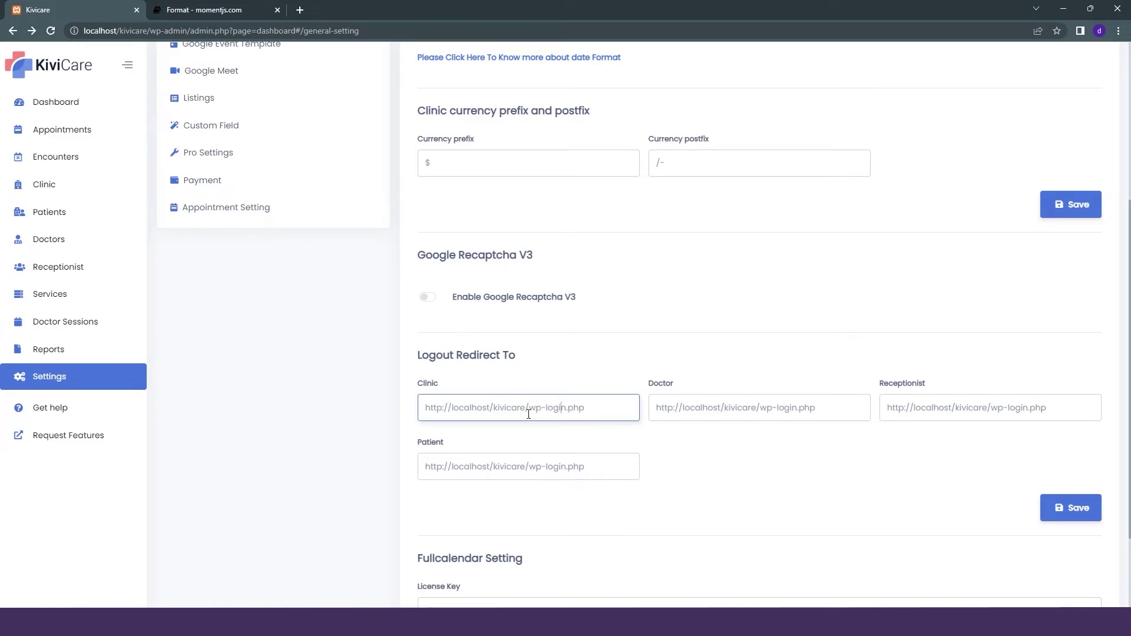
{"action": "scroll", "coordinate": [576, 412], "scroll_direction": "down", "scroll_amount": 3}
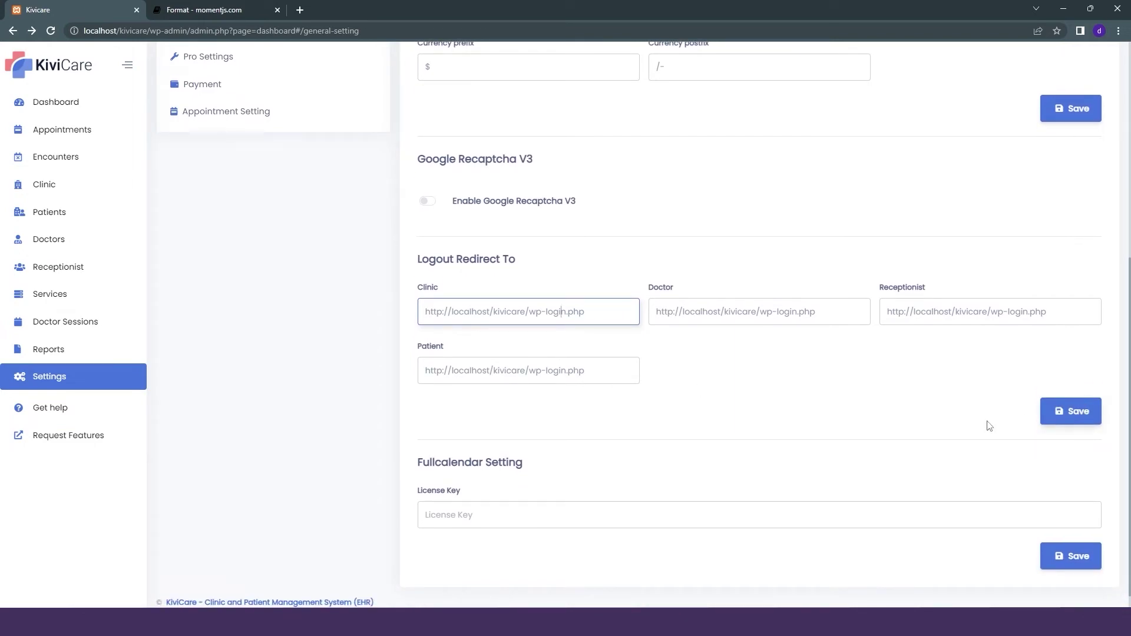
{"action": "scroll", "coordinate": [883, 423], "scroll_direction": "down", "scroll_amount": 1}
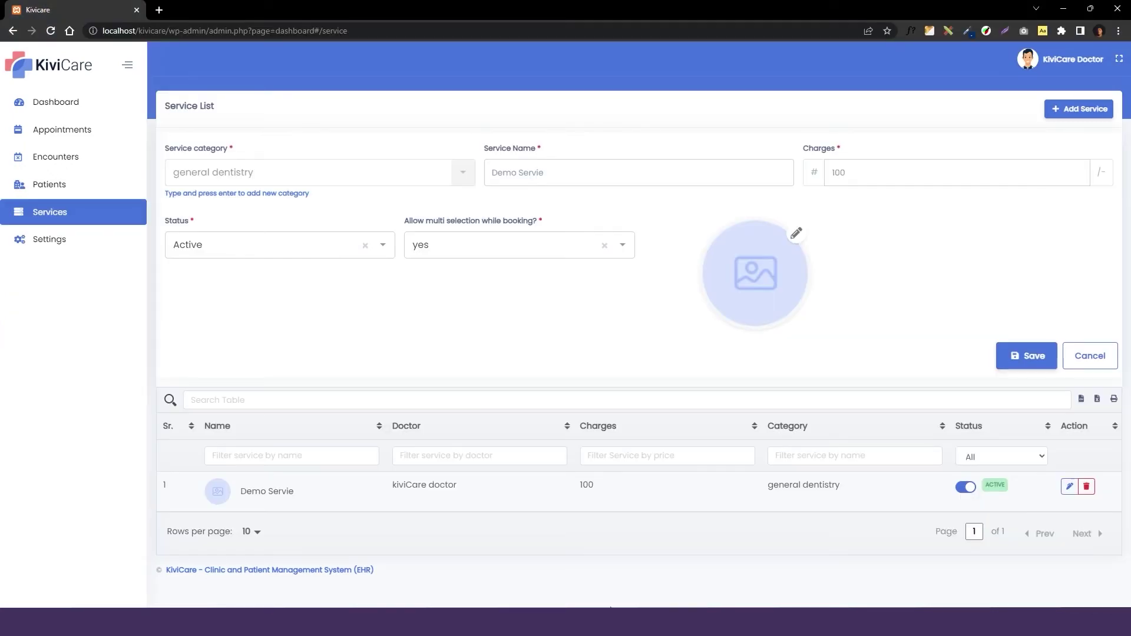
Open the doctor dashboard and follow the calendar license-key More Info link
{"action": "left_click", "coordinate": [93, 114]}
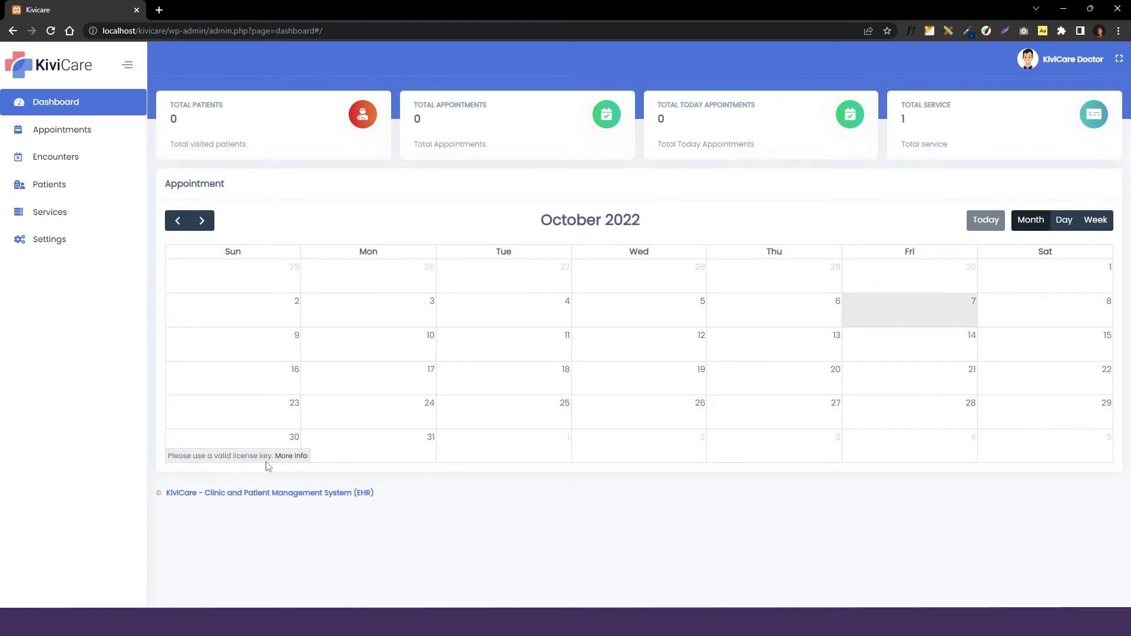
{"action": "left_click", "coordinate": [295, 457]}
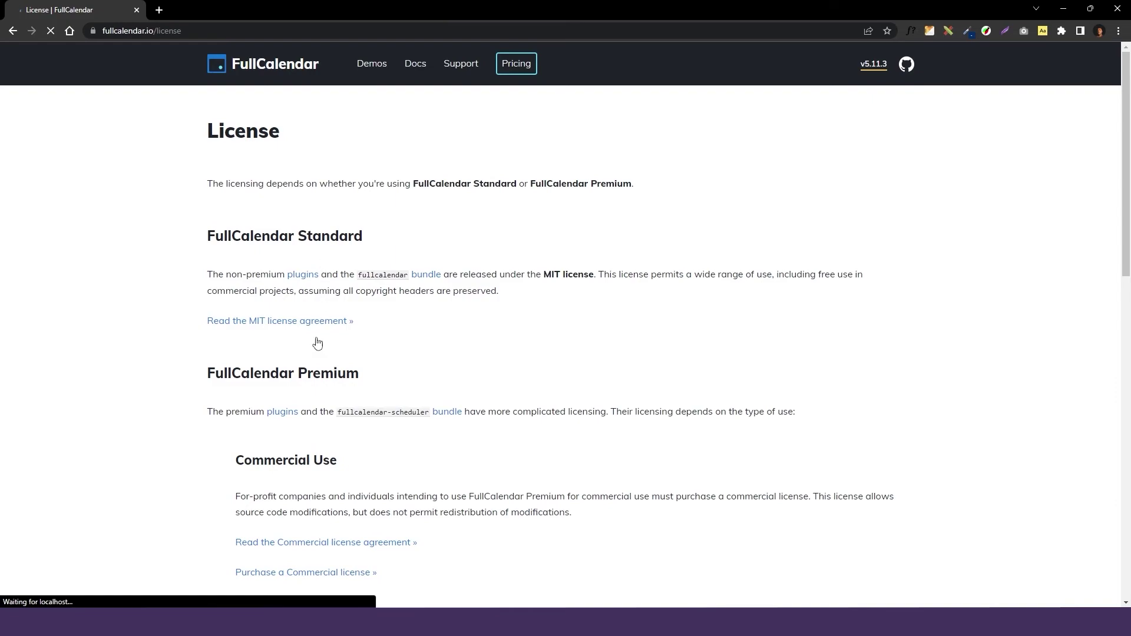
Scroll through the FullCalendar License page reading the Standard and Premium license terms
{"action": "scroll", "coordinate": [311, 382], "scroll_direction": "down", "scroll_amount": 3}
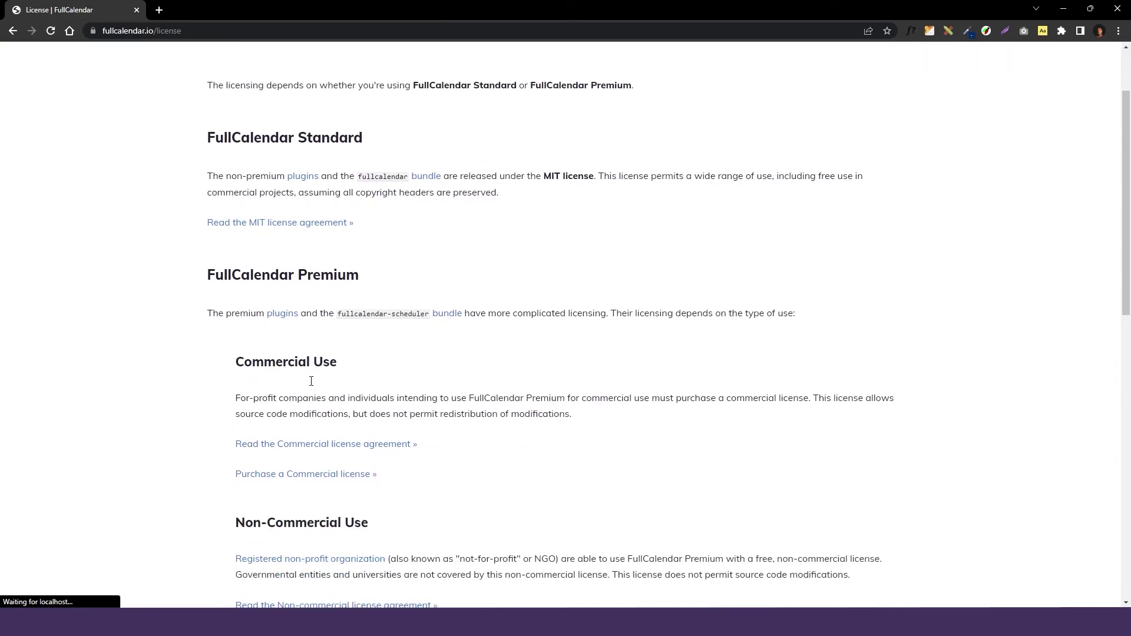
{"action": "scroll", "coordinate": [311, 381], "scroll_direction": "down", "scroll_amount": 2}
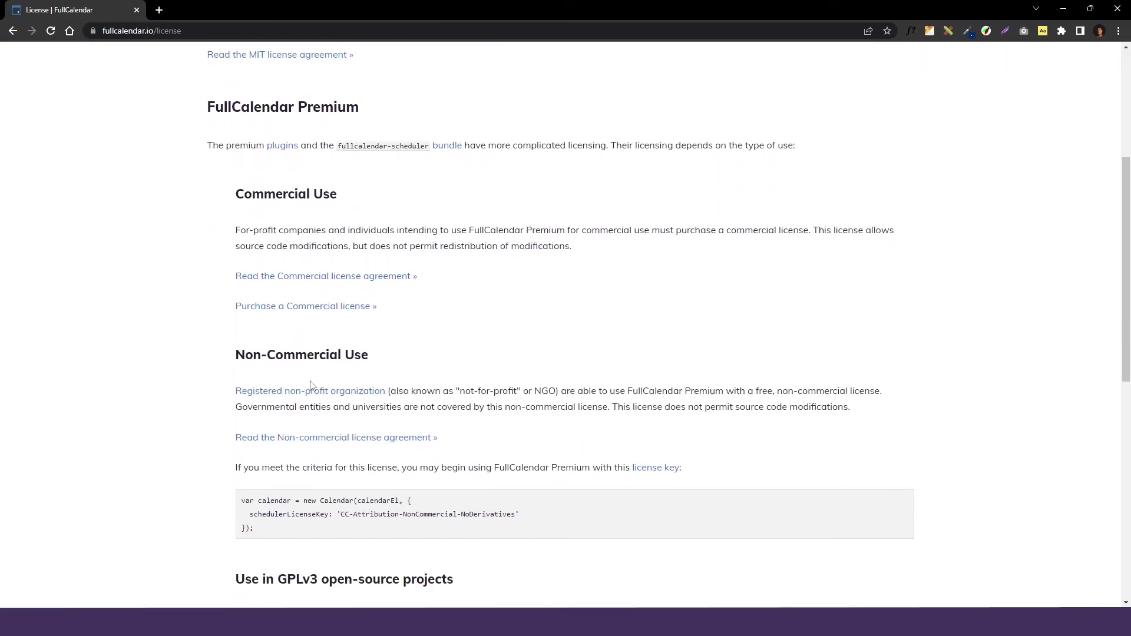
{"action": "scroll", "coordinate": [313, 386], "scroll_direction": "down", "scroll_amount": 8}
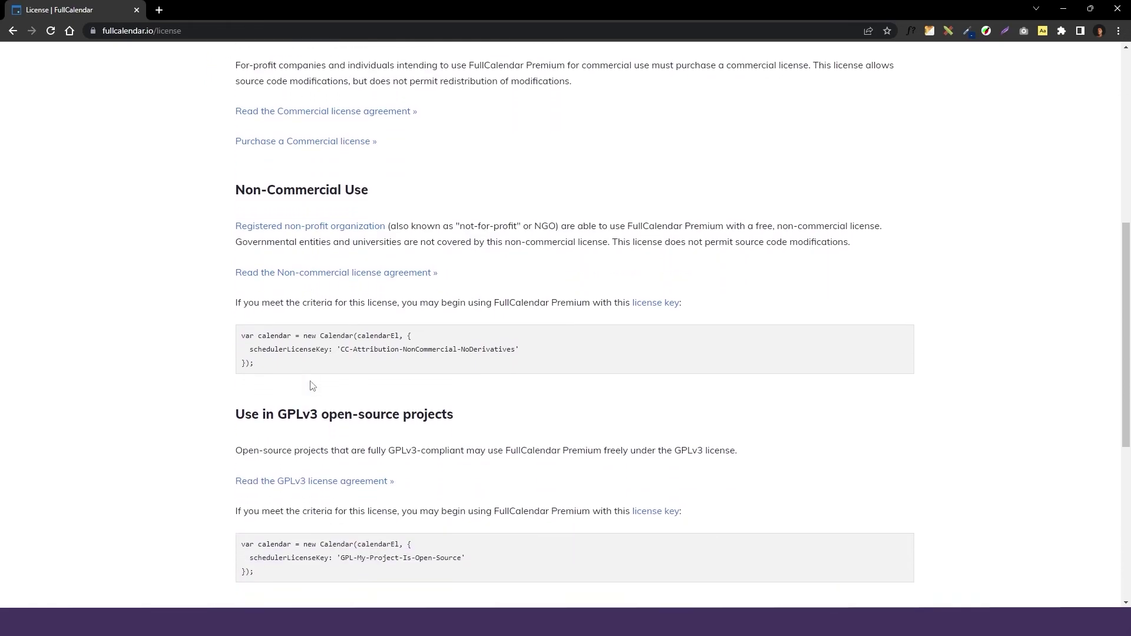
{"action": "scroll", "coordinate": [311, 384], "scroll_direction": "up", "scroll_amount": 13}
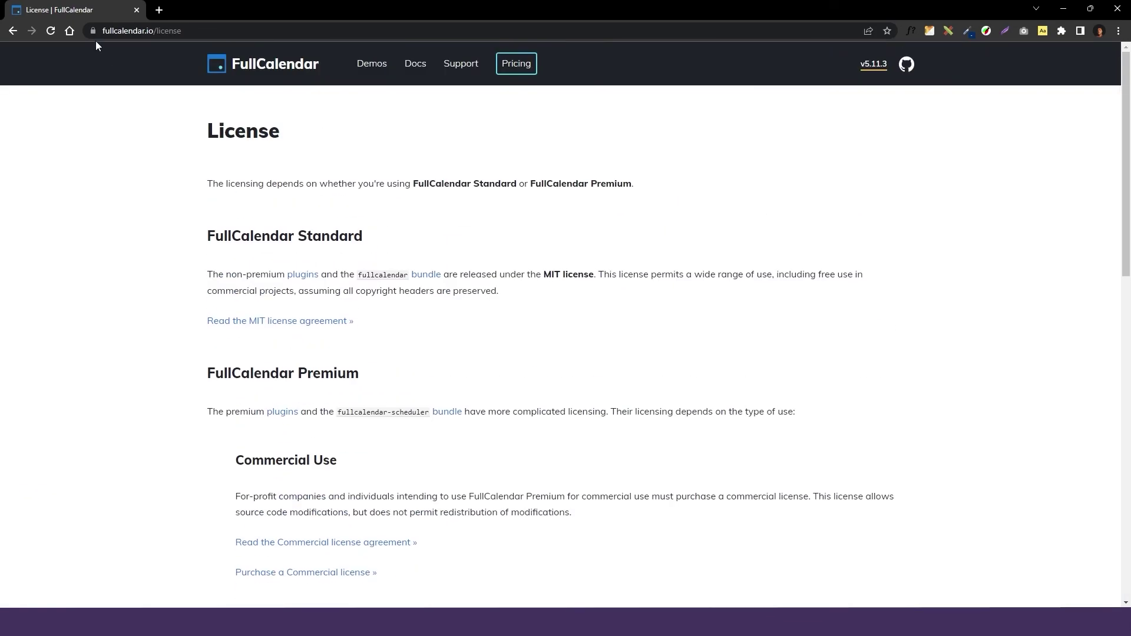
Return to KiviCare General Settings, leaving the Fullcalendar License Key field empty
{"action": "left_click", "coordinate": [13, 33]}
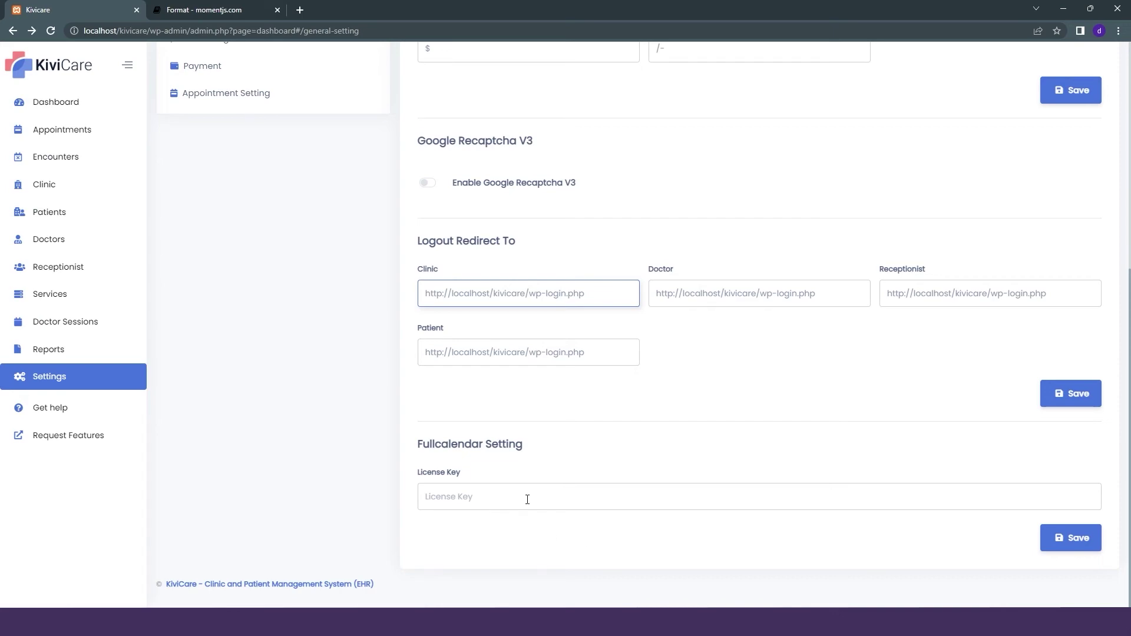
{"action": "left_click", "coordinate": [528, 499]}
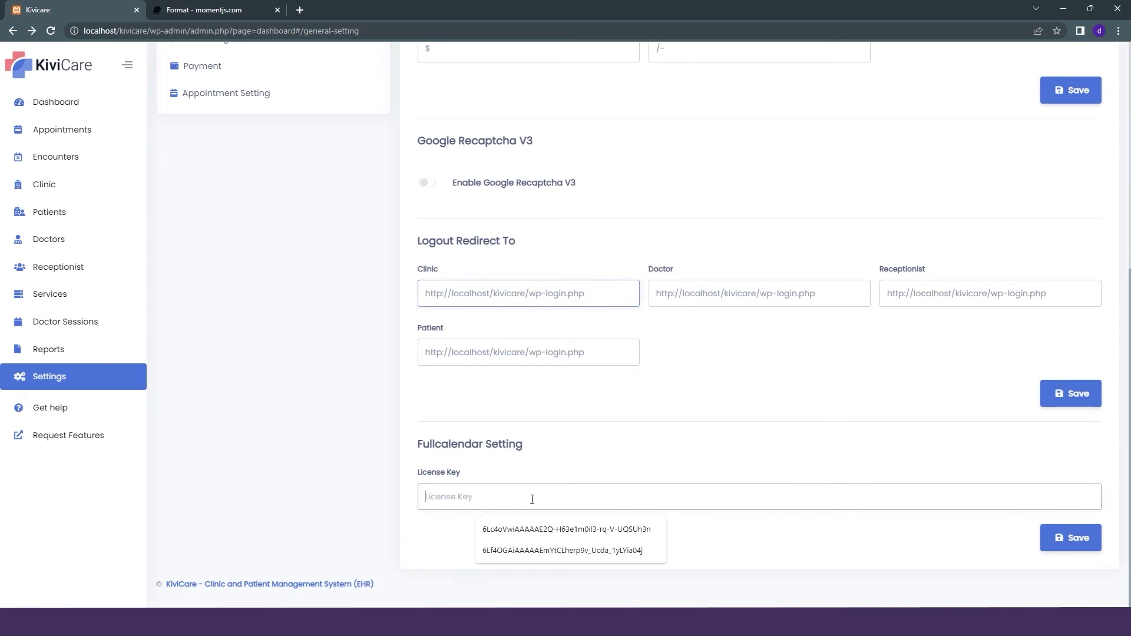
{"action": "left_click", "coordinate": [780, 560]}
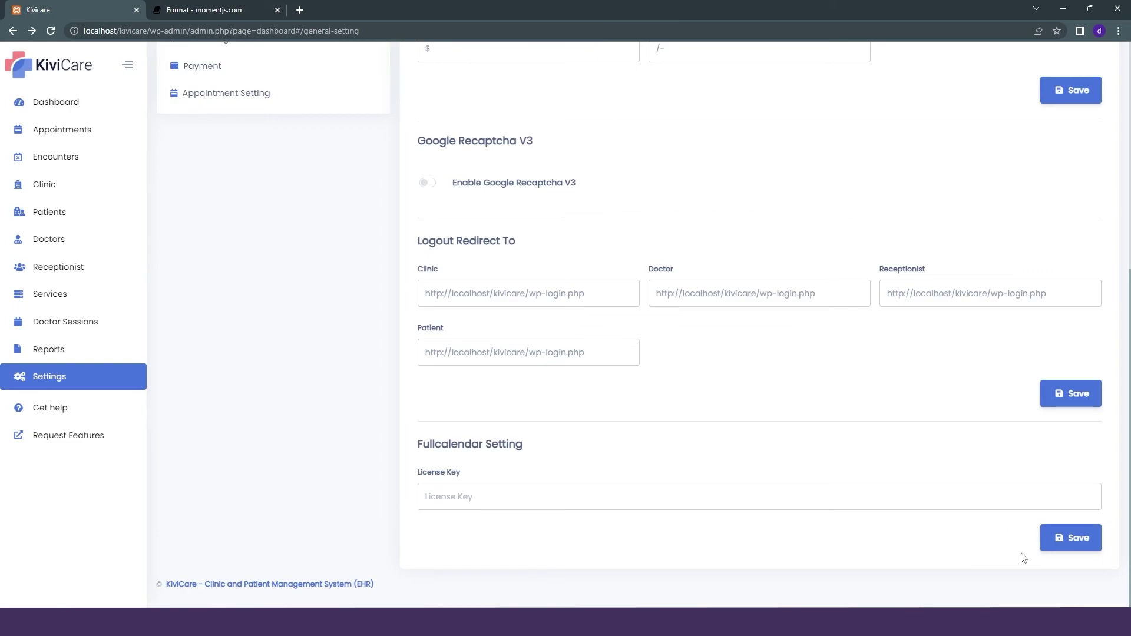
{"action": "scroll", "coordinate": [972, 518], "scroll_direction": "up", "scroll_amount": 6}
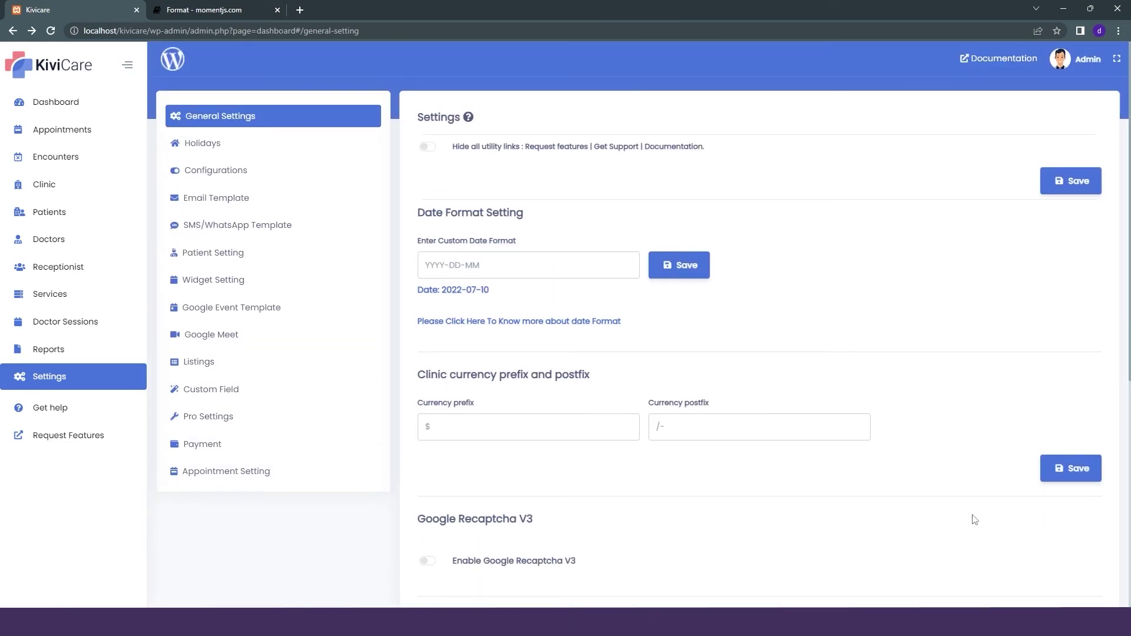